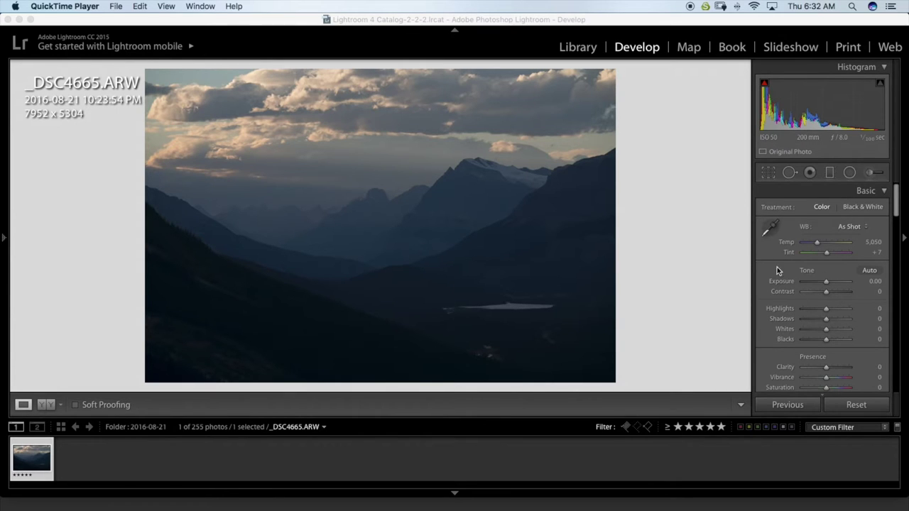
- Warm the photo's white balance temperature to 6,262 and raise the exposure to +0.90
{"action": "left_click", "coordinate": [826, 284]}
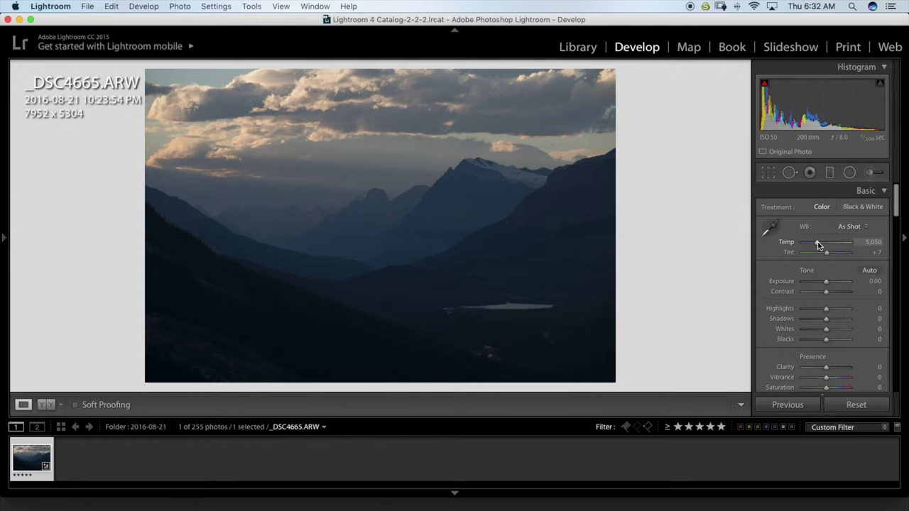
{"action": "left_click_drag", "start_coordinate": [818, 245], "coordinate": [824, 245]}
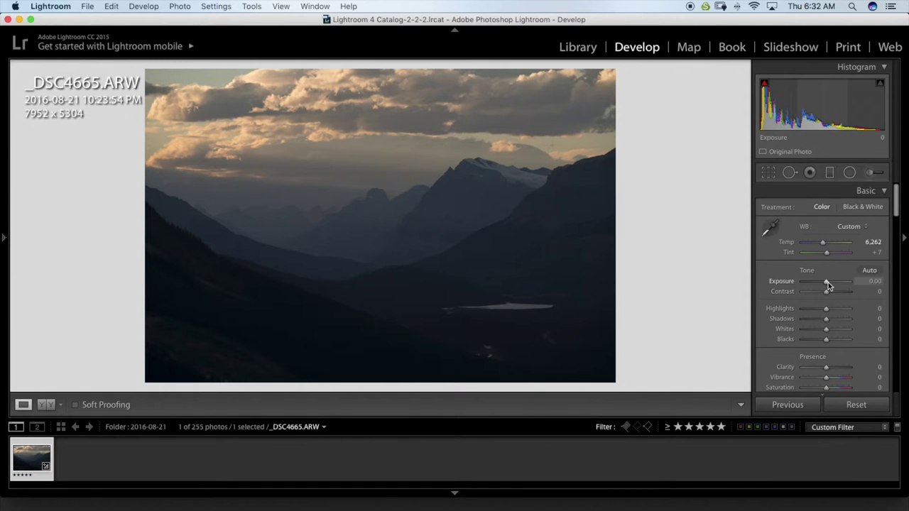
{"action": "left_click_drag", "start_coordinate": [827, 282], "coordinate": [831, 282]}
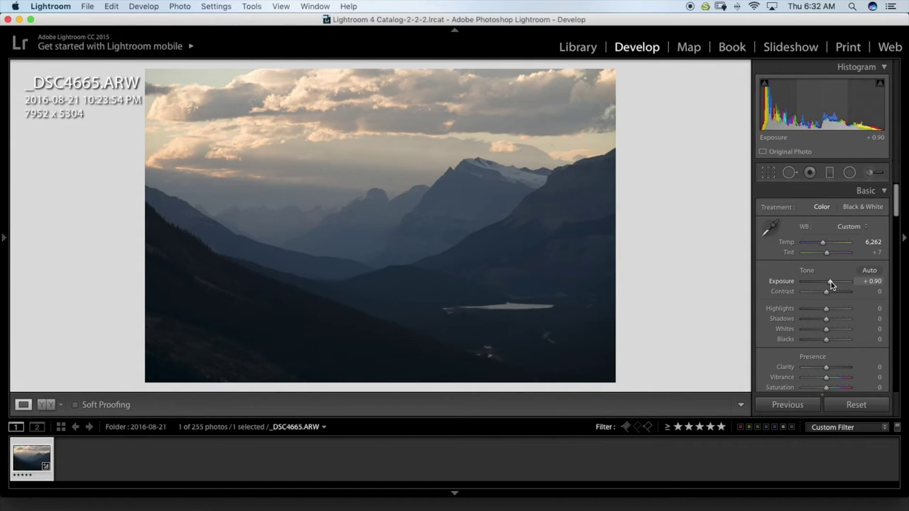
- Refine the tone to exposure +0.85, highlights -66, shadows +62, whites +18 and blacks -8
{"action": "left_click_drag", "start_coordinate": [831, 285], "coordinate": [811, 311]}
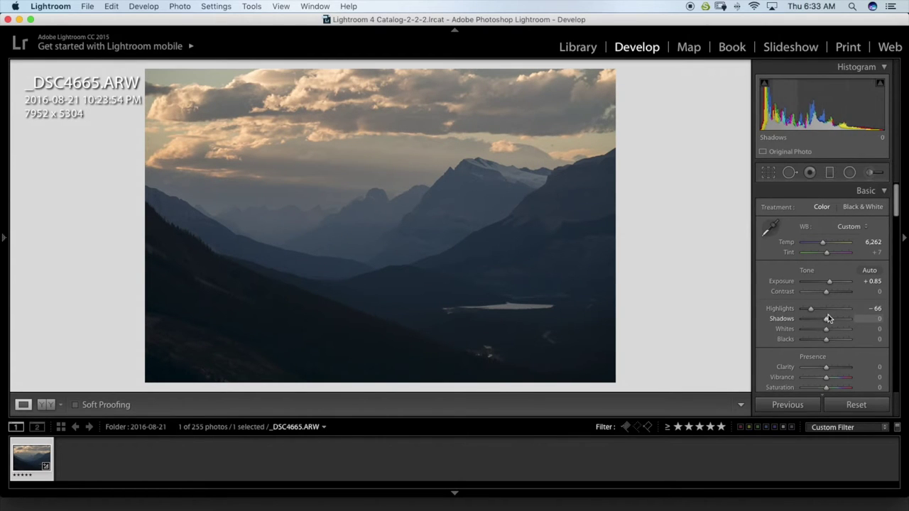
{"action": "left_click_drag", "start_coordinate": [832, 321], "coordinate": [842, 321]}
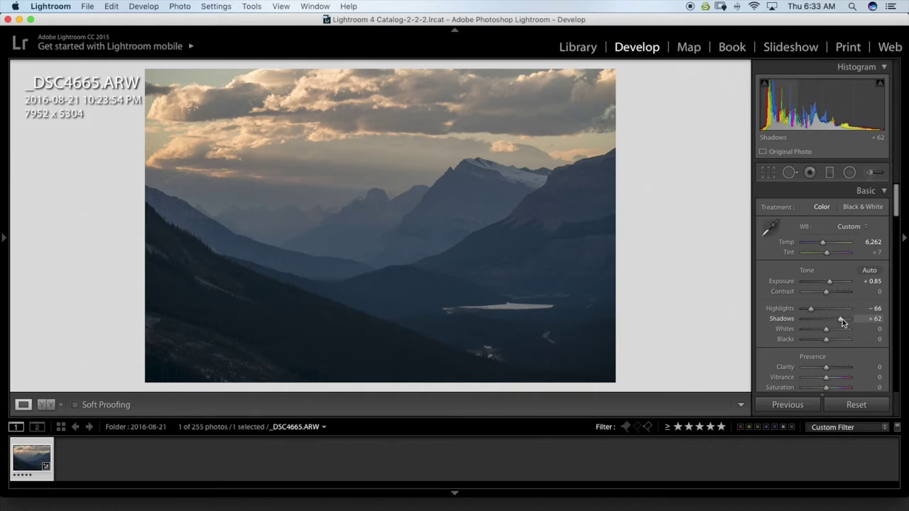
{"action": "key", "text": "alt"}
{"action": "left_click_drag", "start_coordinate": [827, 329], "coordinate": [821, 344]}
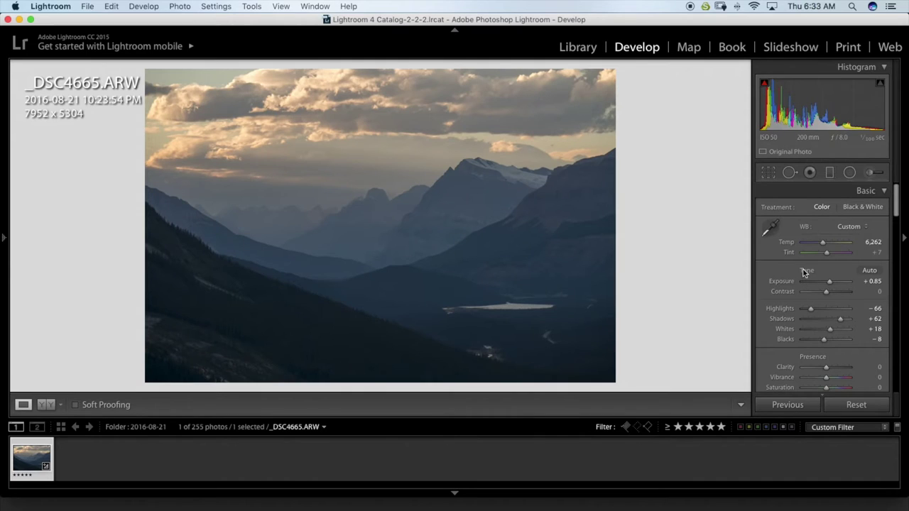
- Return the white balance to As Shot and warm the temperature to 6,474
{"action": "left_click_drag", "start_coordinate": [822, 243], "coordinate": [821, 246]}
{"action": "left_click", "coordinate": [851, 227]}
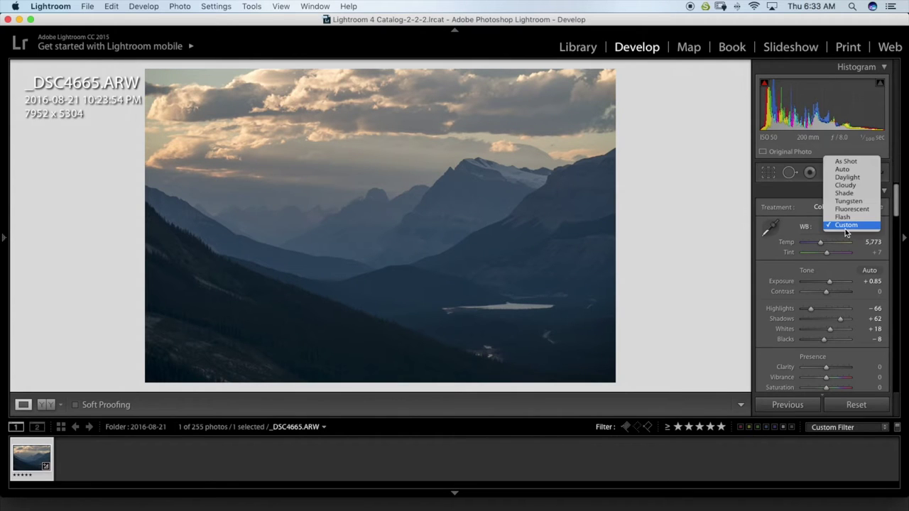
{"action": "left_click", "coordinate": [841, 161]}
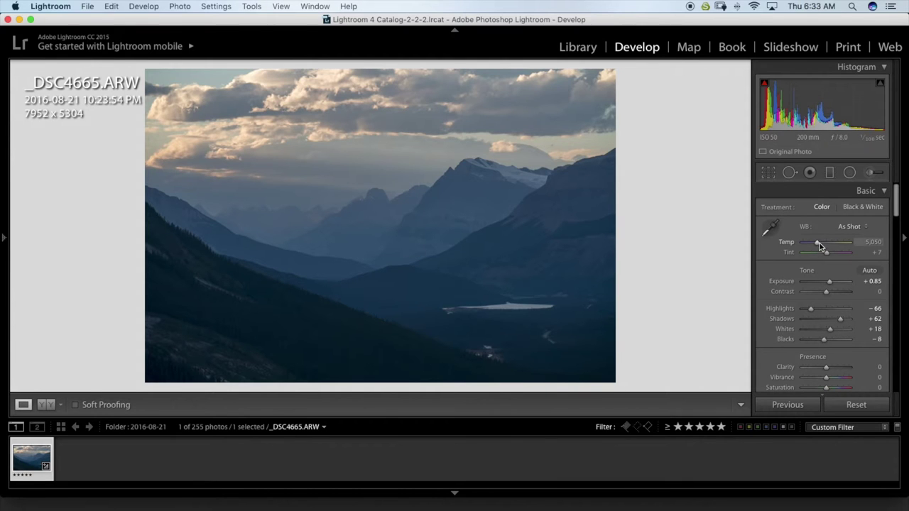
{"action": "left_click_drag", "start_coordinate": [818, 241], "coordinate": [826, 244]}
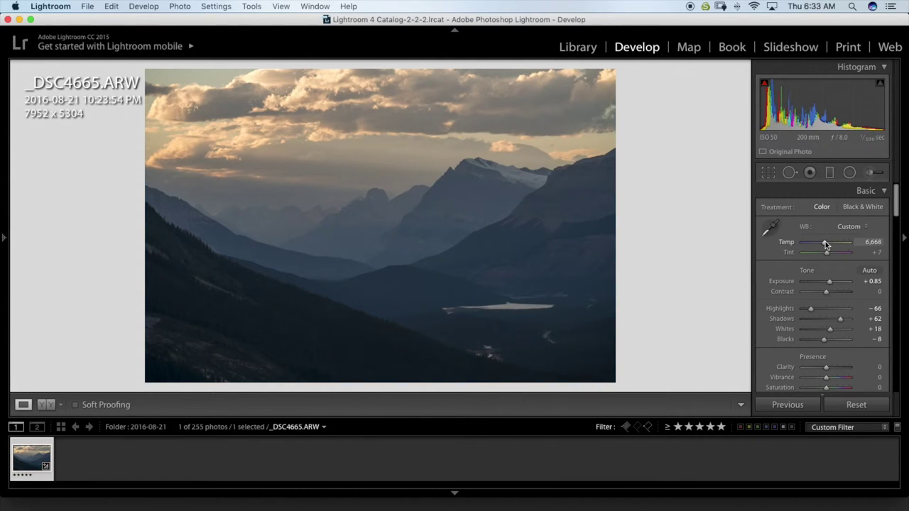
{"action": "left_click_drag", "start_coordinate": [824, 242], "coordinate": [821, 242]}
- Add a graduated filter from the photo's upper edge down over the sky to the peaks, with its temperature at -18
{"action": "left_click", "coordinate": [828, 175]}
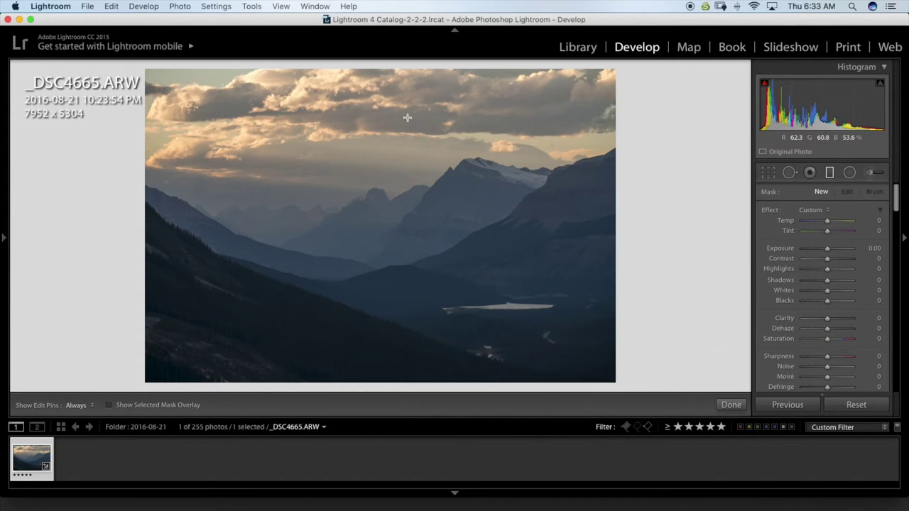
{"action": "left_click_drag", "start_coordinate": [385, 71], "coordinate": [389, 153]}
{"action": "left_click_drag", "start_coordinate": [828, 221], "coordinate": [824, 221]}
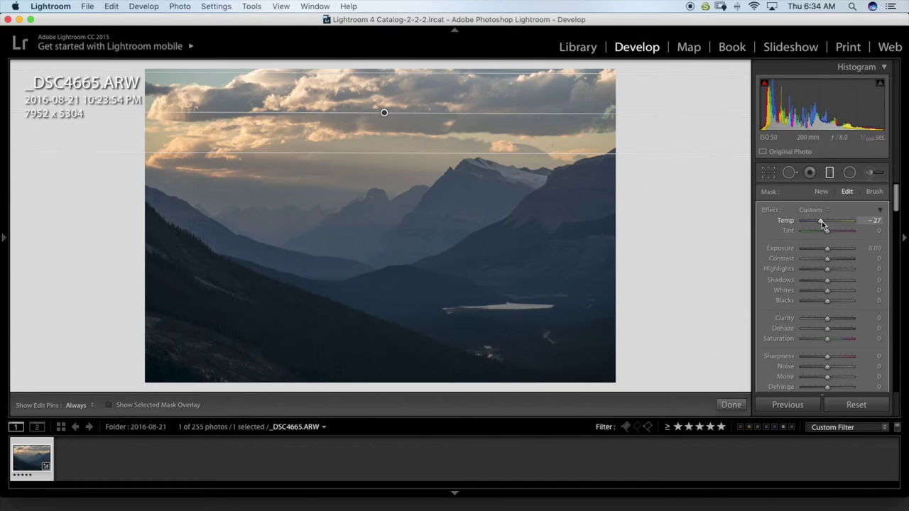
{"action": "left_click_drag", "start_coordinate": [822, 222], "coordinate": [821, 222]}
{"action": "left_click_drag", "start_coordinate": [376, 155], "coordinate": [378, 175]}
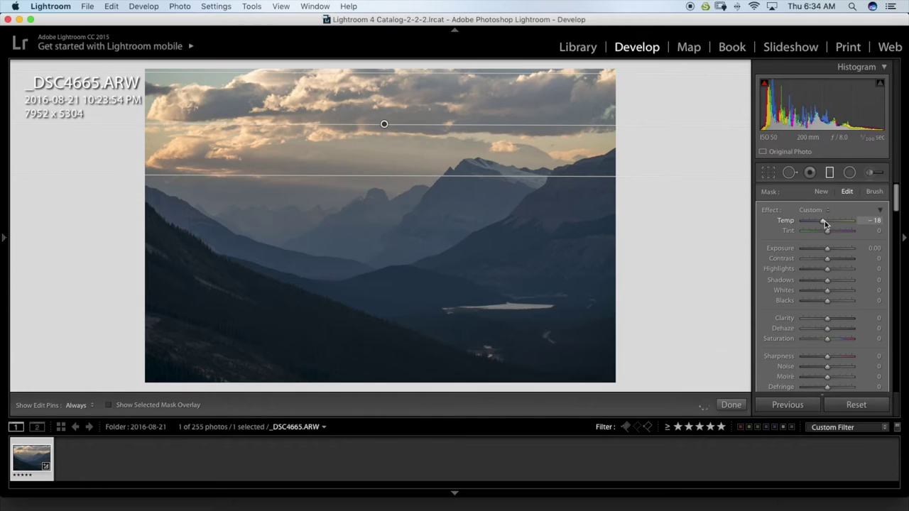
{"action": "key", "text": "m"}
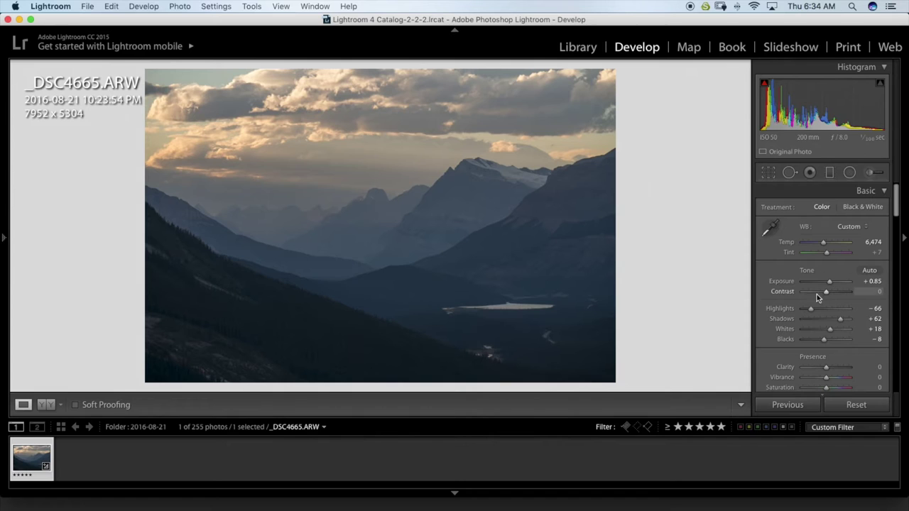
- Set highlights to -77 and shadows to +86, and boost color with vibrance +8 and saturation +15
{"action": "left_click_drag", "start_coordinate": [811, 309], "coordinate": [845, 321]}
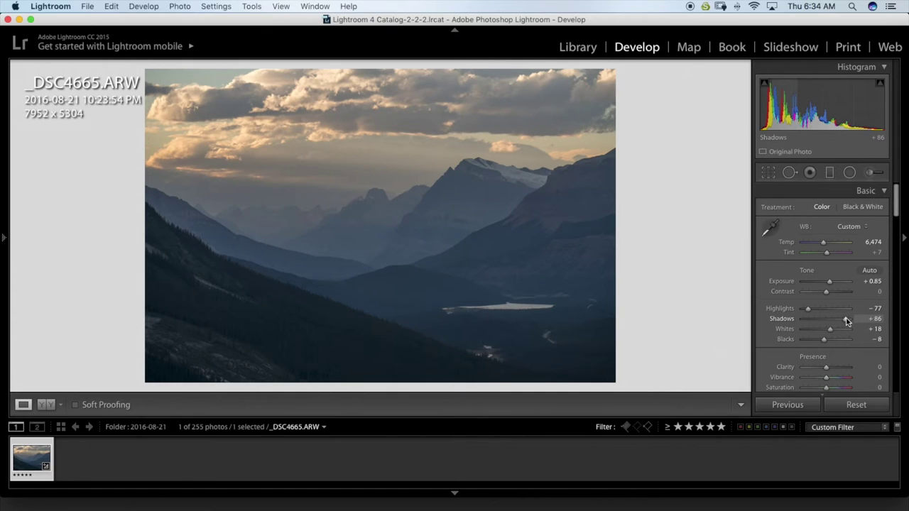
{"action": "mouse_move", "coordinate": [899, 210]}
{"action": "left_mouse_down"}
{"action": "mouse_move", "coordinate": [898, 225]}
{"action": "mouse_move", "coordinate": [898, 218]}
{"action": "left_mouse_up"}
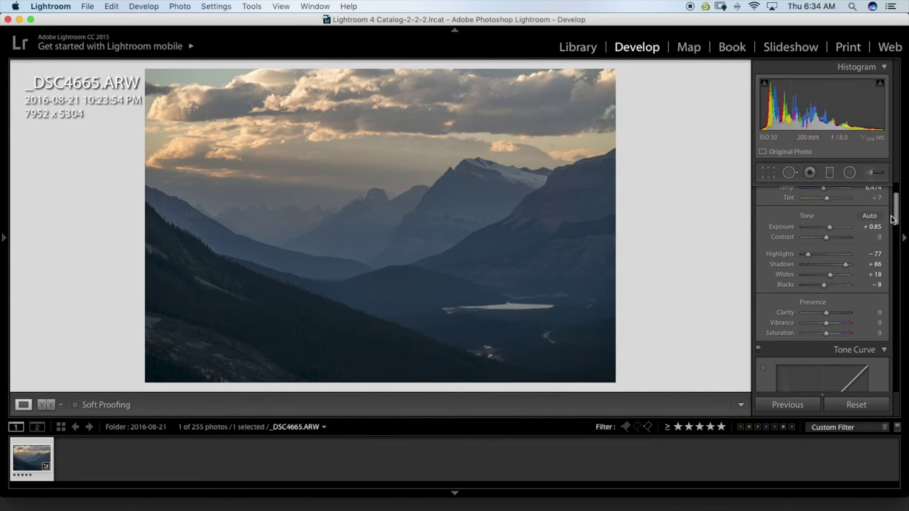
{"action": "left_click_drag", "start_coordinate": [897, 205], "coordinate": [897, 225]}
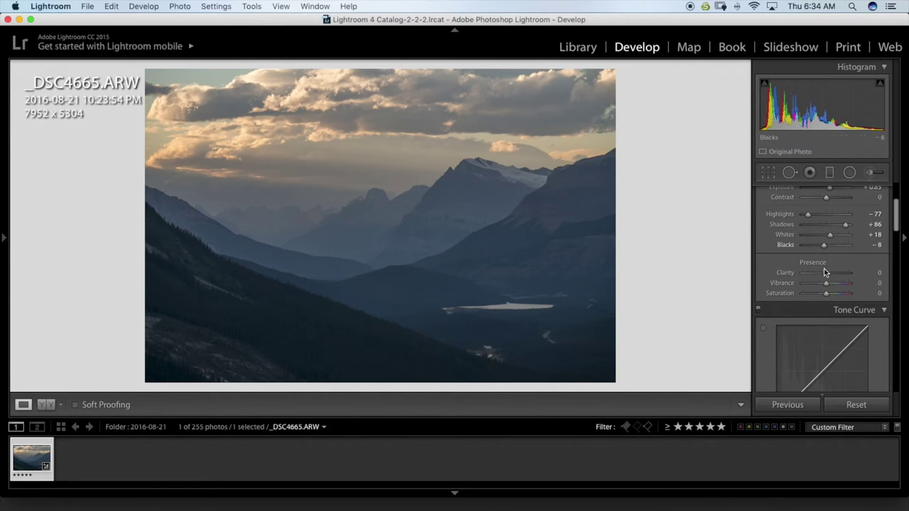
{"action": "left_click_drag", "start_coordinate": [828, 282], "coordinate": [831, 295]}
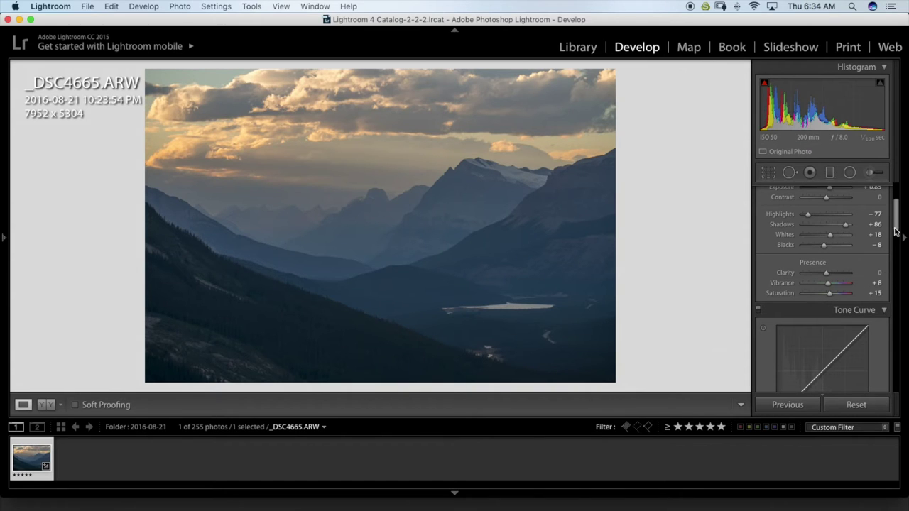
- Turn on chromatic aberration removal and lens profile corrections for the photo
{"action": "left_click_drag", "start_coordinate": [897, 223], "coordinate": [897, 282]}
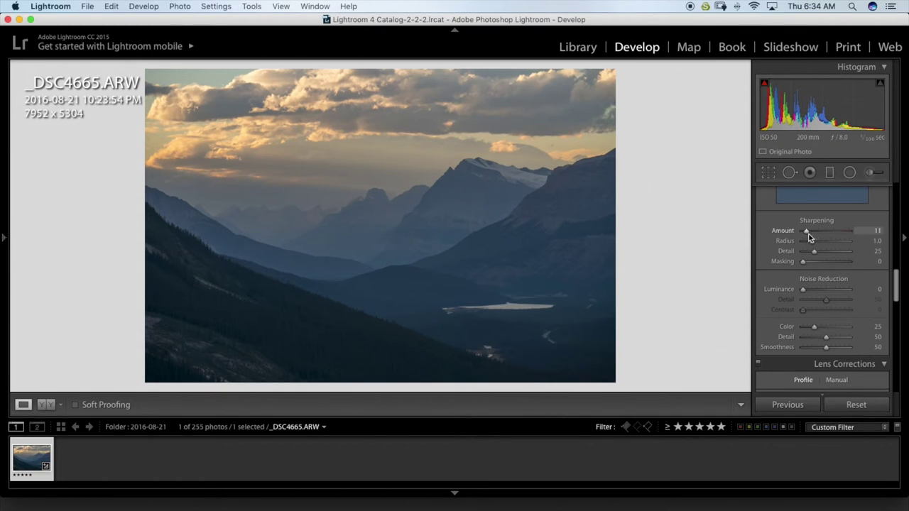
{"action": "left_click_drag", "start_coordinate": [896, 284], "coordinate": [897, 304]}
{"action": "left_click", "coordinate": [765, 264]}
{"action": "left_click", "coordinate": [765, 273]}
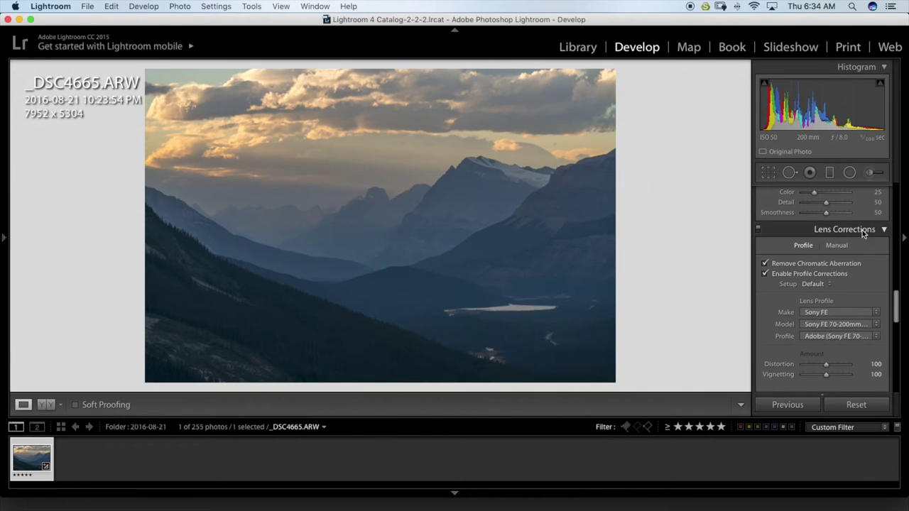
- Try a contrast of +10 on the photo and reset it to zero
{"action": "left_click_drag", "start_coordinate": [897, 302], "coordinate": [897, 207]}
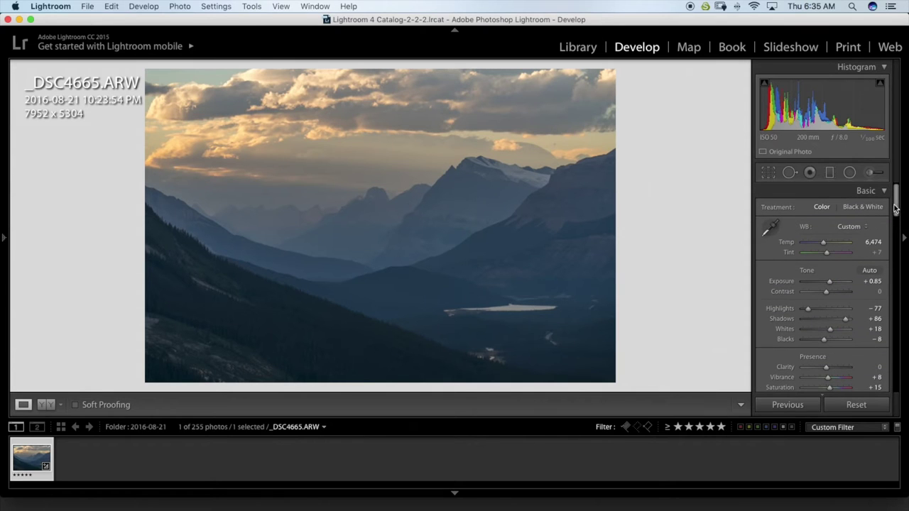
{"action": "left_click_drag", "start_coordinate": [826, 291], "coordinate": [828, 293]}
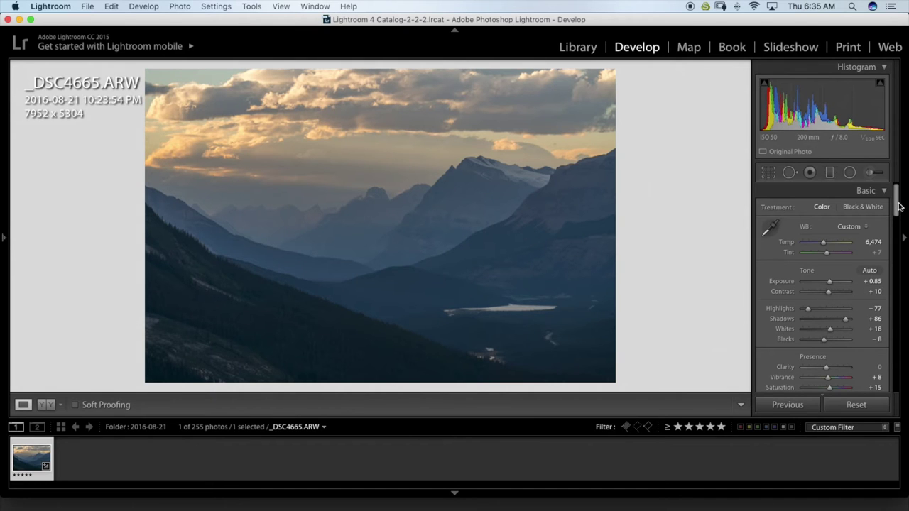
{"action": "double_click", "coordinate": [828, 294]}
{"action": "left_click_drag", "start_coordinate": [896, 213], "coordinate": [899, 184]}
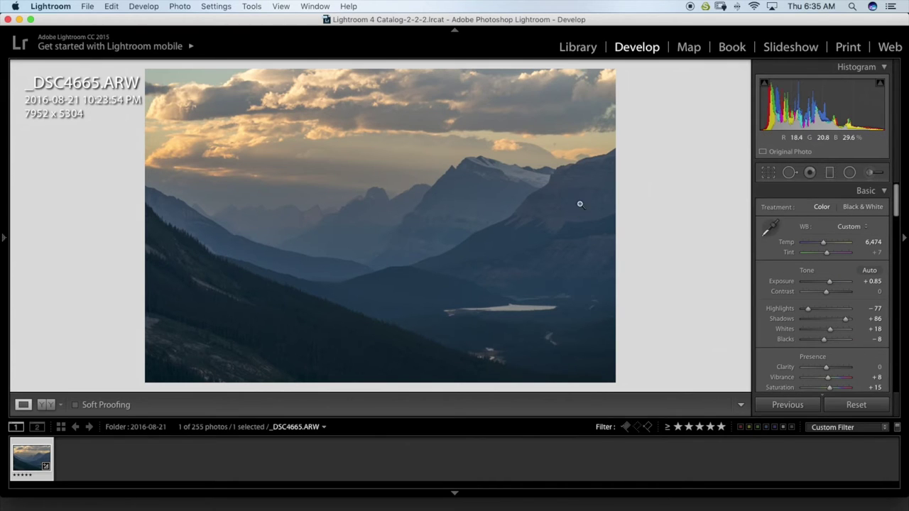
- Choose Luminar as the external editor for the photo and bring up its copy options
{"action": "right_click", "coordinate": [533, 272]}
{"action": "key", "text": "Escape"}
{"action": "right_click", "coordinate": [548, 274]}
{"action": "mouse_move", "coordinate": [561, 274]}
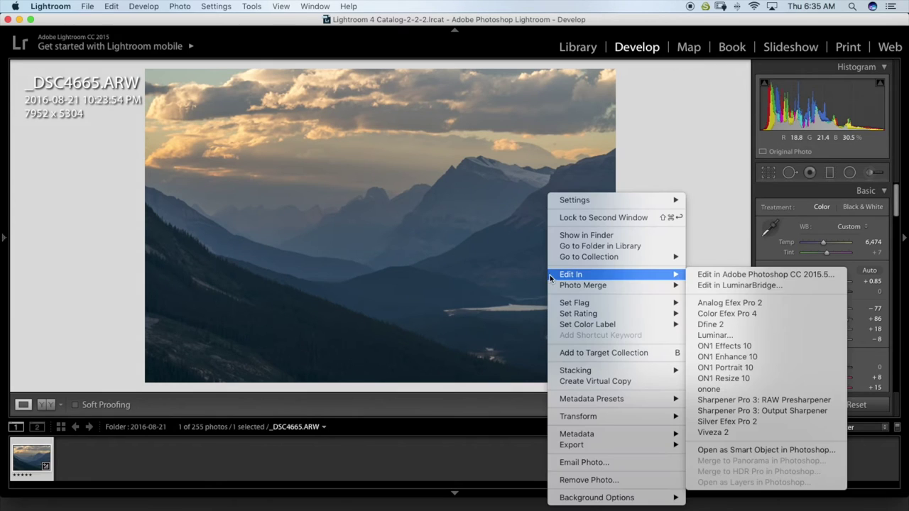
{"action": "left_click", "coordinate": [716, 335]}
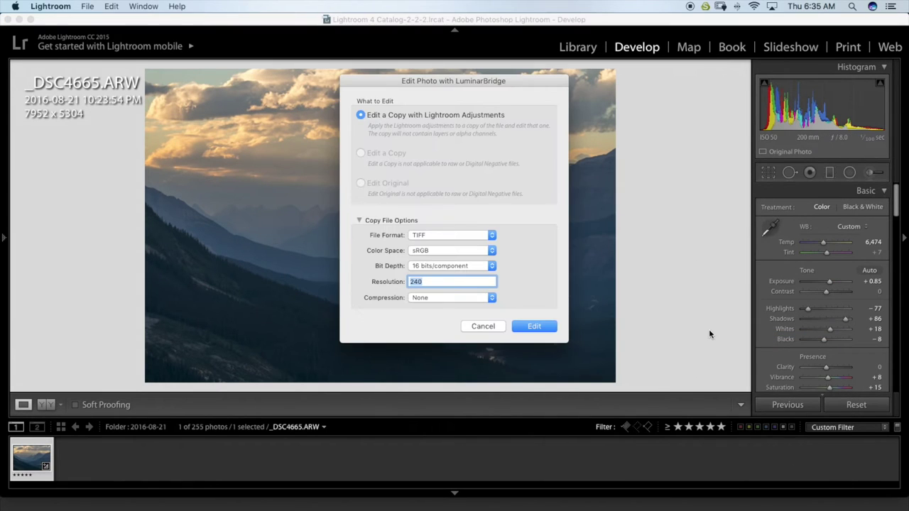
- Set the copy's color space to ProPhoto RGB and resolution to 300, and open it in Luminar
{"action": "left_click", "coordinate": [469, 250]}
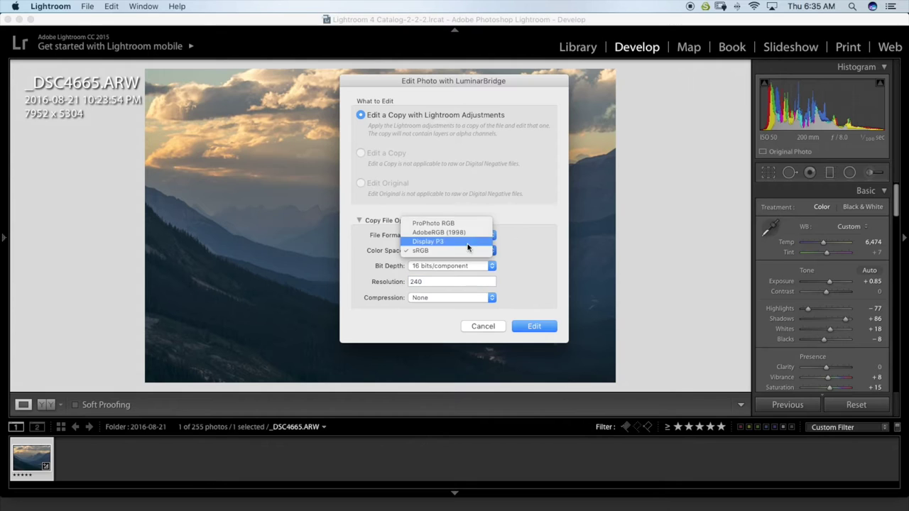
{"action": "left_click", "coordinate": [456, 224]}
{"action": "left_click", "coordinate": [440, 283]}
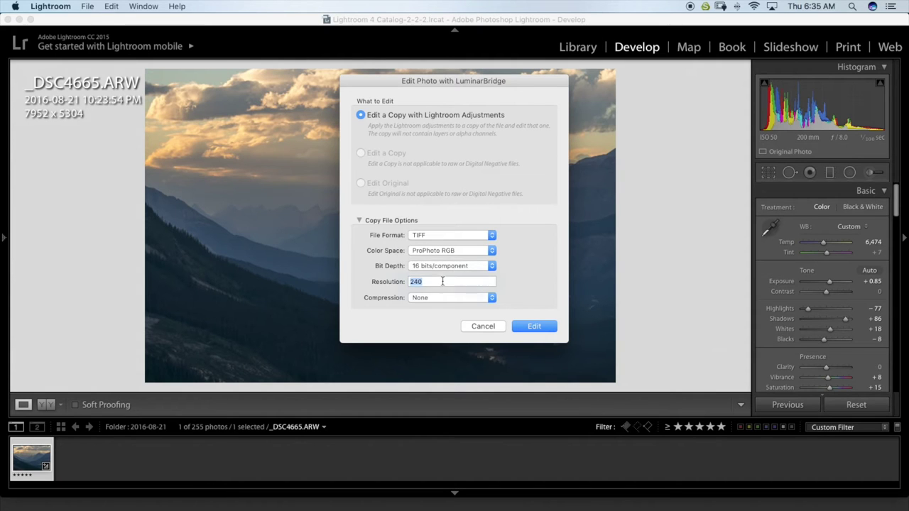
{"action": "type", "text": "300"}
{"action": "key", "text": "Return"}
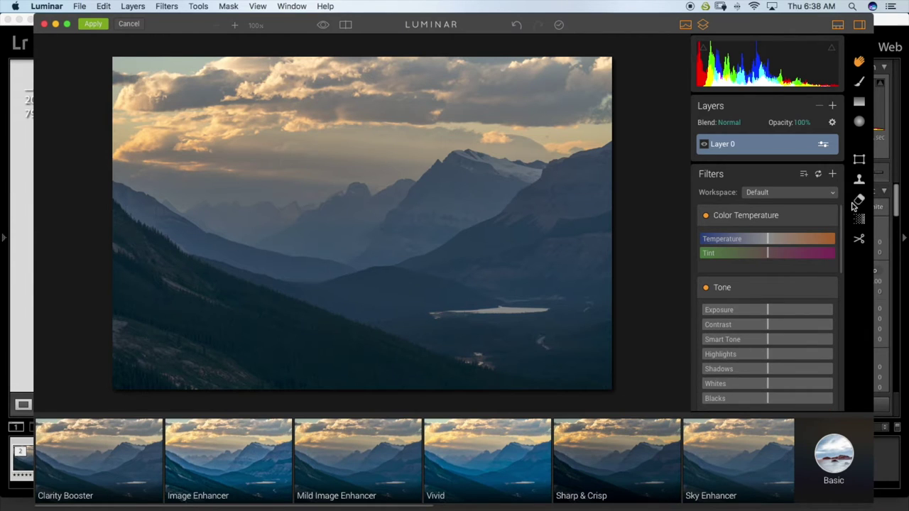
- Look through the Basic preset thumbnails for the mountain photo
{"action": "left_click_drag", "start_coordinate": [840, 240], "coordinate": [862, 202]}
{"action": "scroll", "coordinate": [728, 463], "scroll_direction": "right", "scroll_amount": 5}
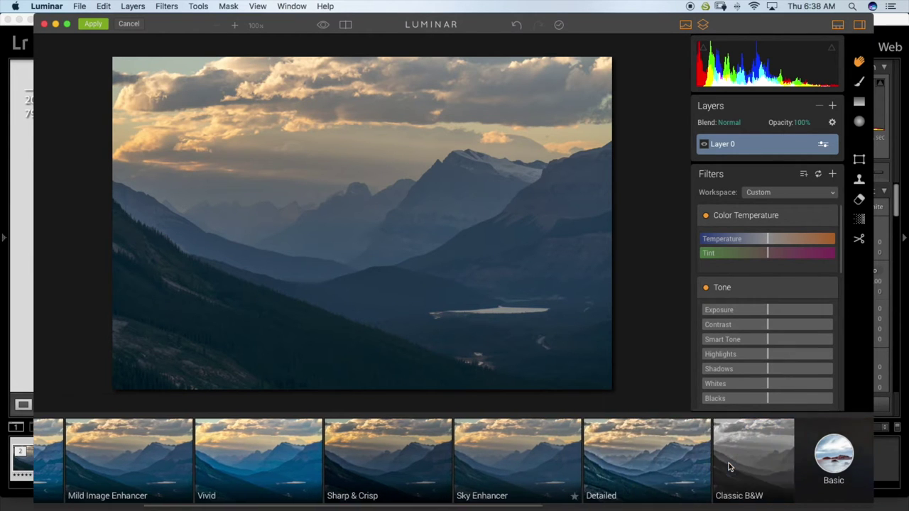
{"action": "scroll", "coordinate": [735, 466], "scroll_direction": "right", "scroll_amount": 4}
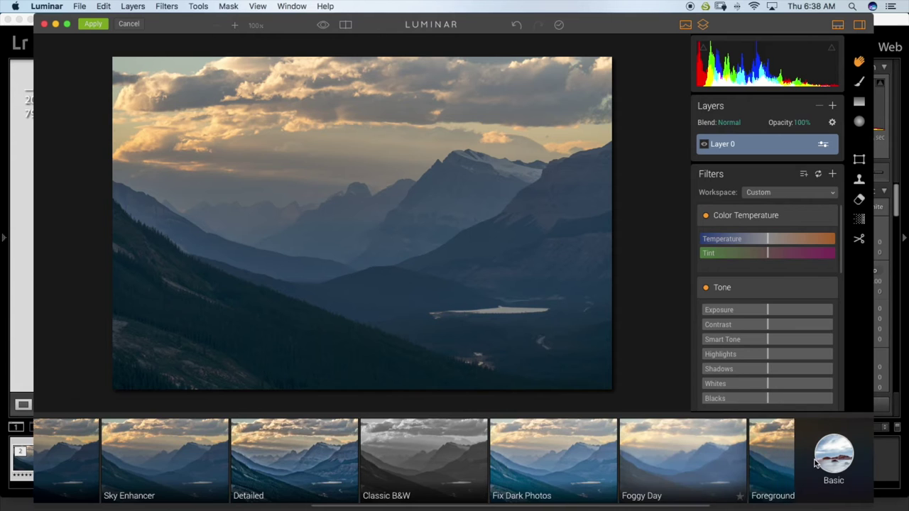
{"action": "scroll", "coordinate": [812, 465], "scroll_direction": "right", "scroll_amount": 3}
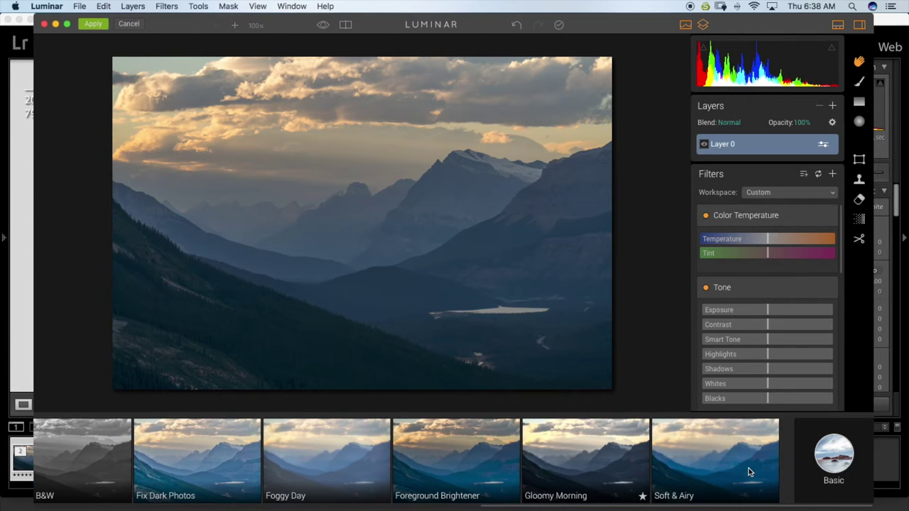
{"action": "scroll", "coordinate": [748, 468], "scroll_direction": "left", "scroll_amount": 10}
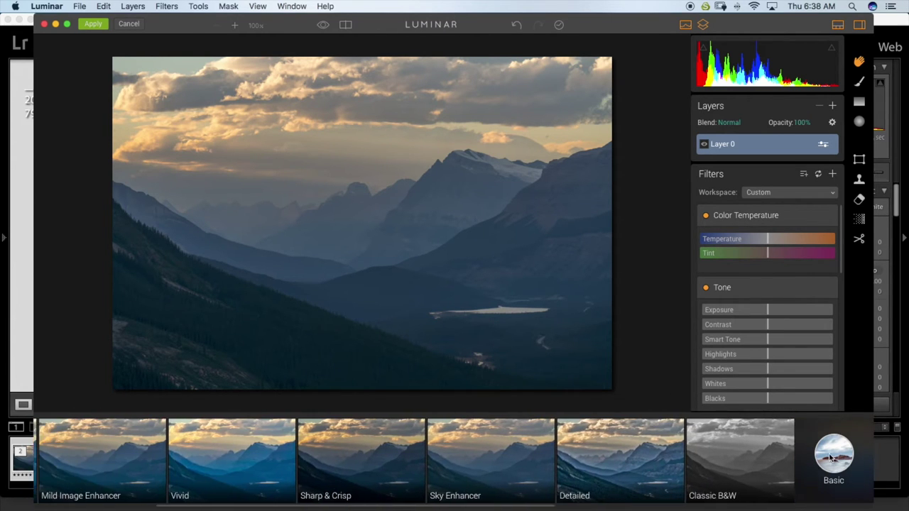
- Switch the preset category to Outdoor and look through its thumbnails
{"action": "left_click", "coordinate": [834, 455]}
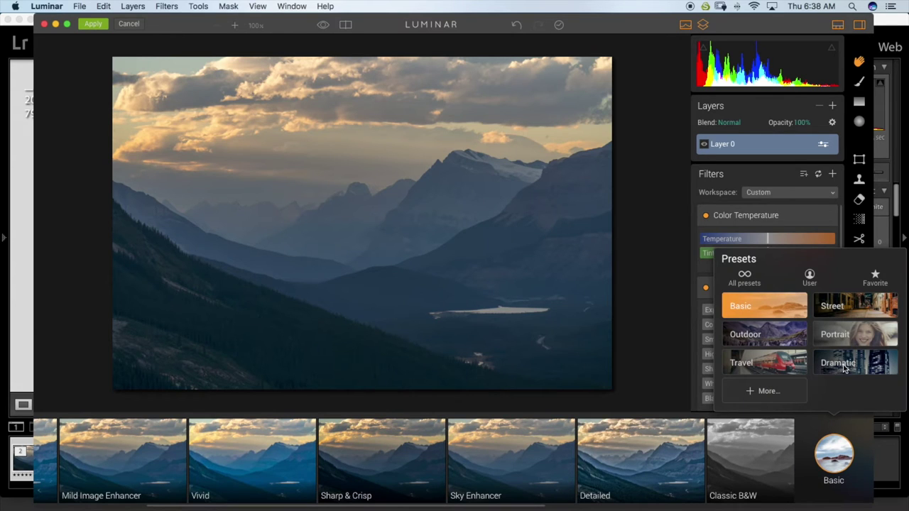
{"action": "left_click", "coordinate": [770, 338]}
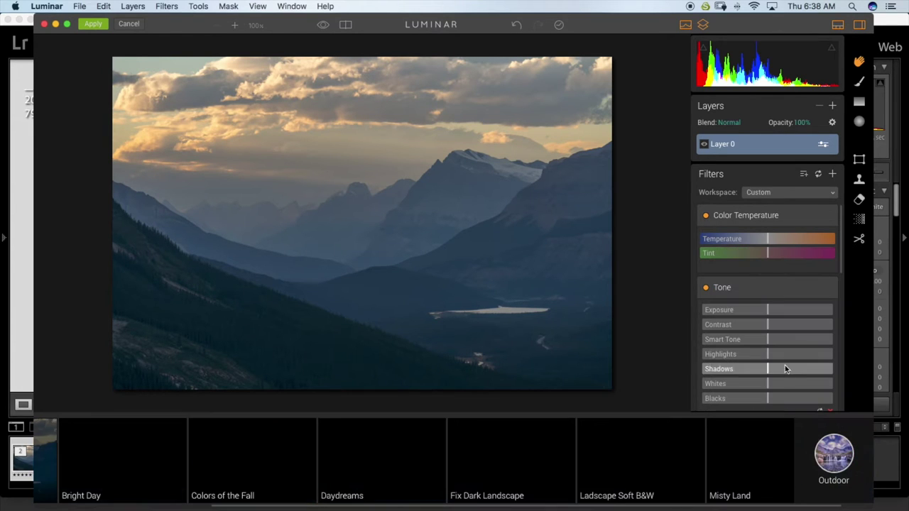
{"action": "scroll", "coordinate": [591, 460], "scroll_direction": "right", "scroll_amount": 1}
{"action": "scroll", "coordinate": [591, 459], "scroll_direction": "left", "scroll_amount": 1}
{"action": "scroll", "coordinate": [598, 461], "scroll_direction": "left", "scroll_amount": 5}
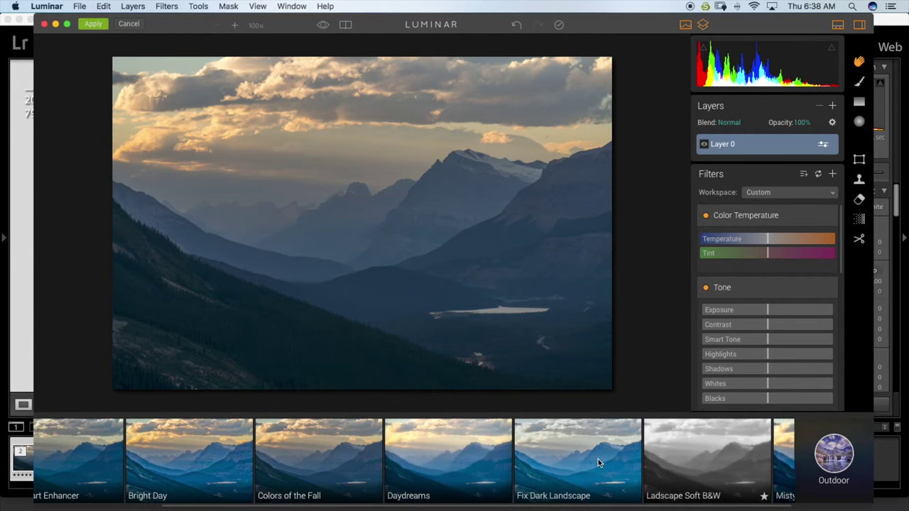
{"action": "scroll", "coordinate": [599, 461], "scroll_direction": "right", "scroll_amount": 6}
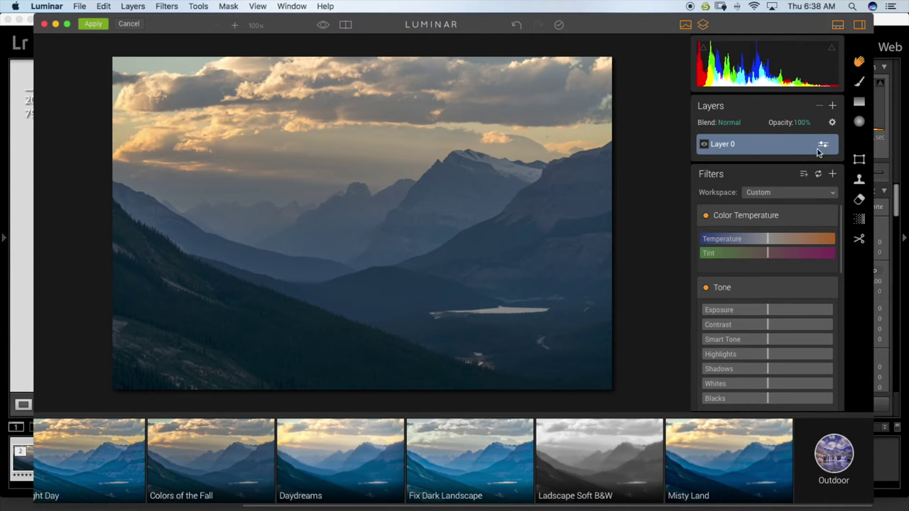
- Add a new adjustment layer with a Color Contrast filter and set its Color Contrast amount to 30
{"action": "left_click", "coordinate": [834, 106]}
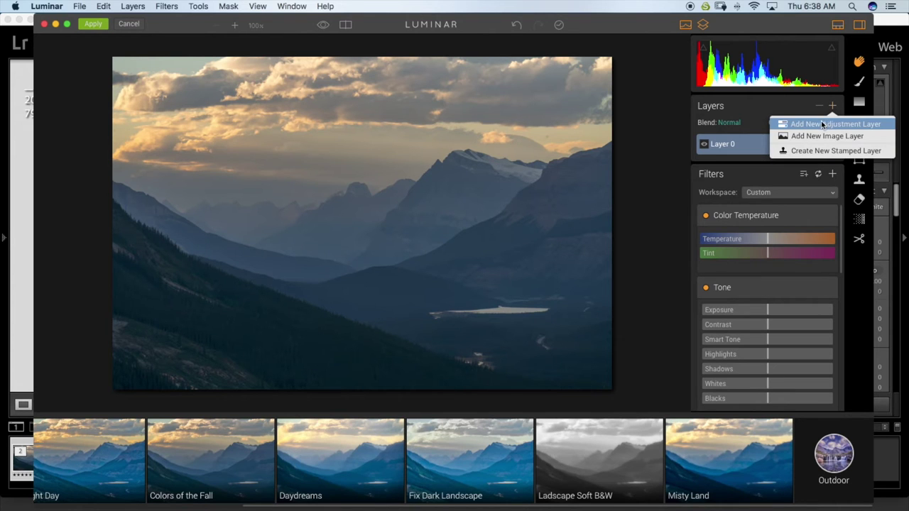
{"action": "left_click", "coordinate": [824, 125]}
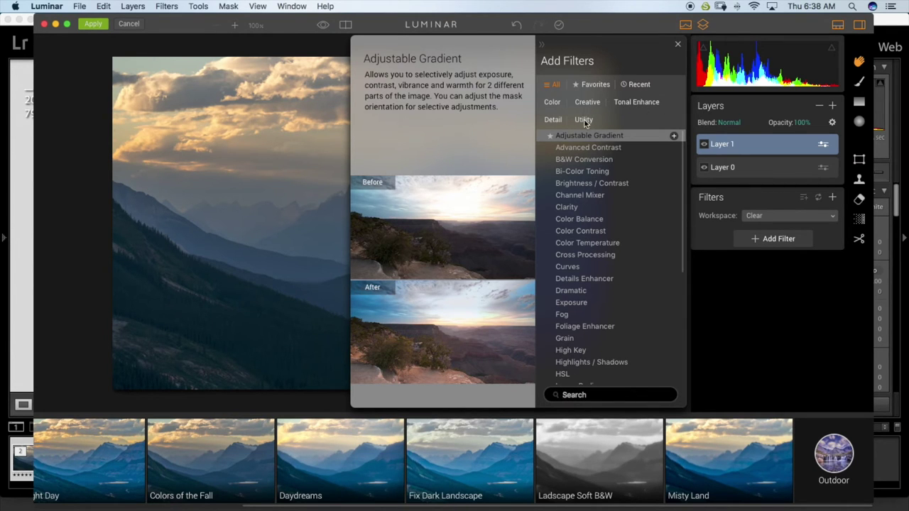
{"action": "left_click", "coordinate": [553, 103]}
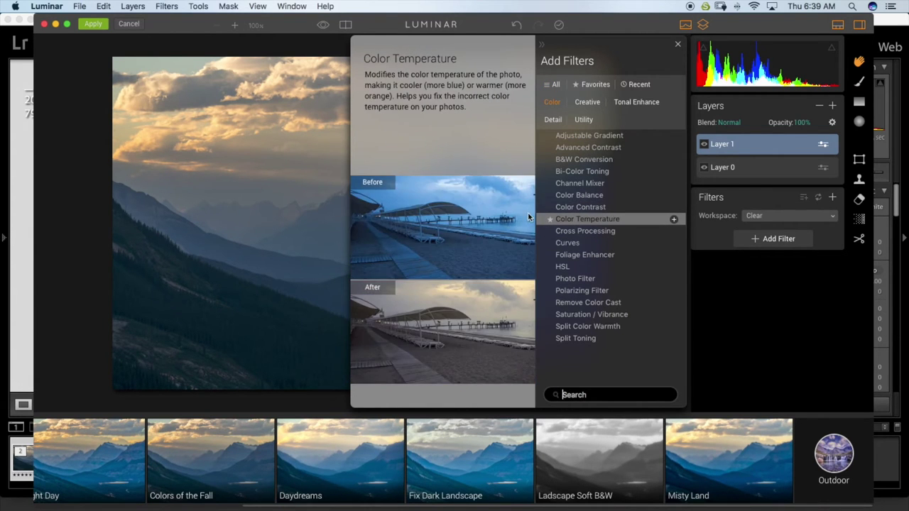
{"action": "left_click", "coordinate": [572, 208]}
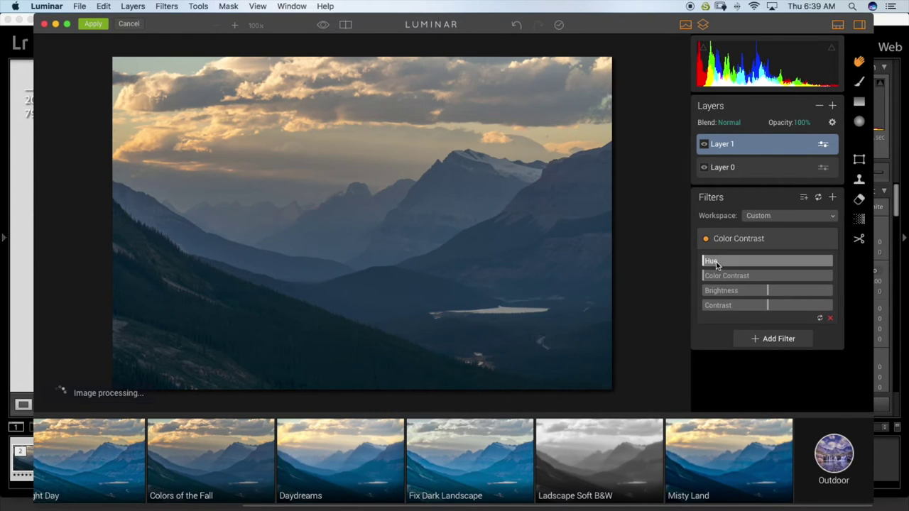
{"action": "left_click_drag", "start_coordinate": [705, 279], "coordinate": [730, 282]}
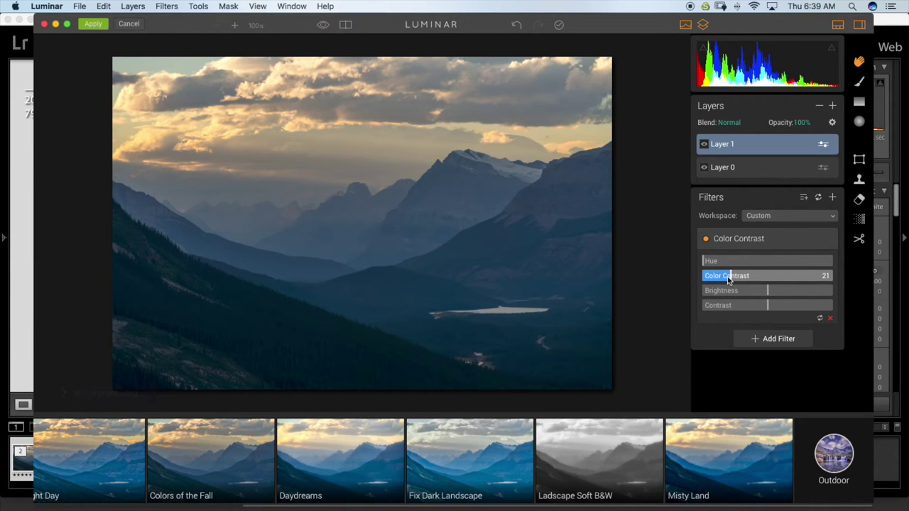
{"action": "left_click_drag", "start_coordinate": [733, 281], "coordinate": [739, 279]}
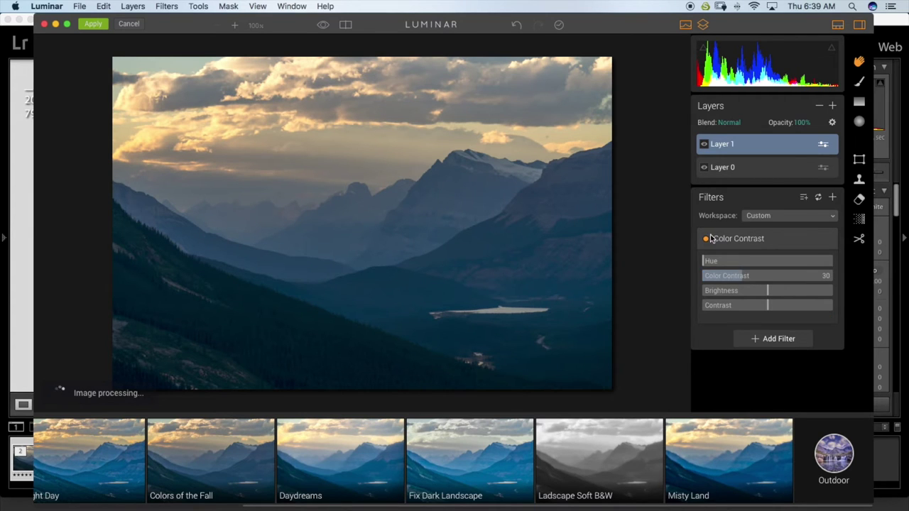
- Toggle the Color Contrast filter off and on repeatedly to compare the photo with and without it
{"action": "left_click", "coordinate": [706, 240]}
{"action": "left_click", "coordinate": [706, 241]}
{"action": "left_click", "coordinate": [706, 241]}
{"action": "left_click", "coordinate": [706, 240]}
{"action": "left_click", "coordinate": [706, 241]}
{"action": "left_click", "coordinate": [706, 241]}
{"action": "left_click", "coordinate": [706, 241]}
{"action": "left_click", "coordinate": [705, 241]}
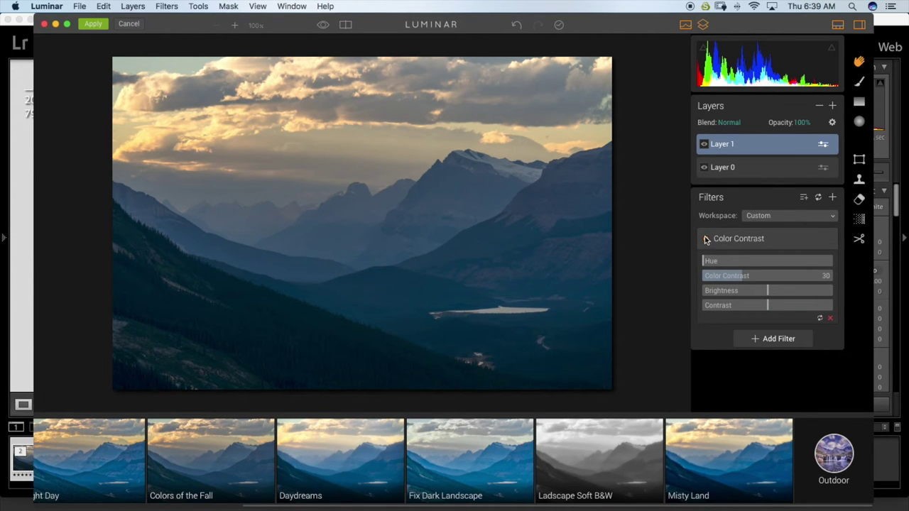
{"action": "left_click", "coordinate": [707, 240]}
{"action": "left_click", "coordinate": [707, 241]}
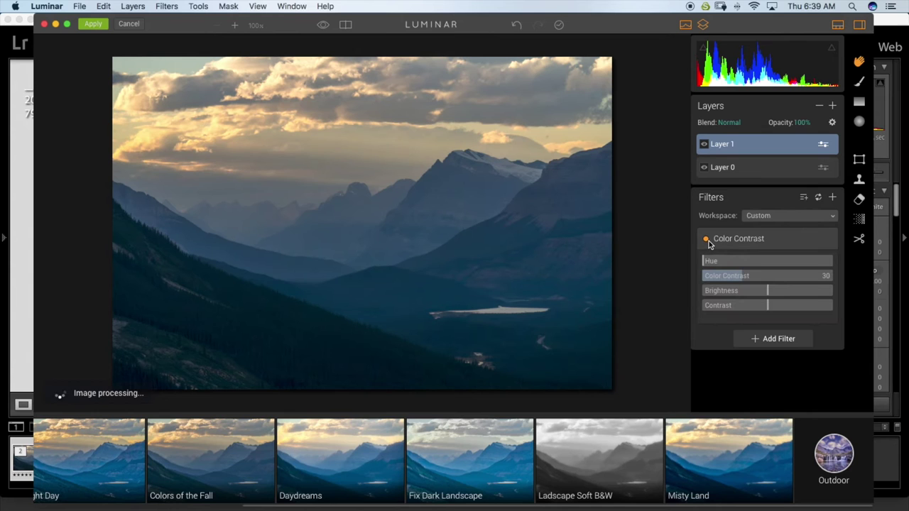
{"action": "left_click", "coordinate": [706, 241]}
{"action": "left_click", "coordinate": [706, 241]}
{"action": "left_click", "coordinate": [707, 241]}
{"action": "left_click", "coordinate": [706, 241]}
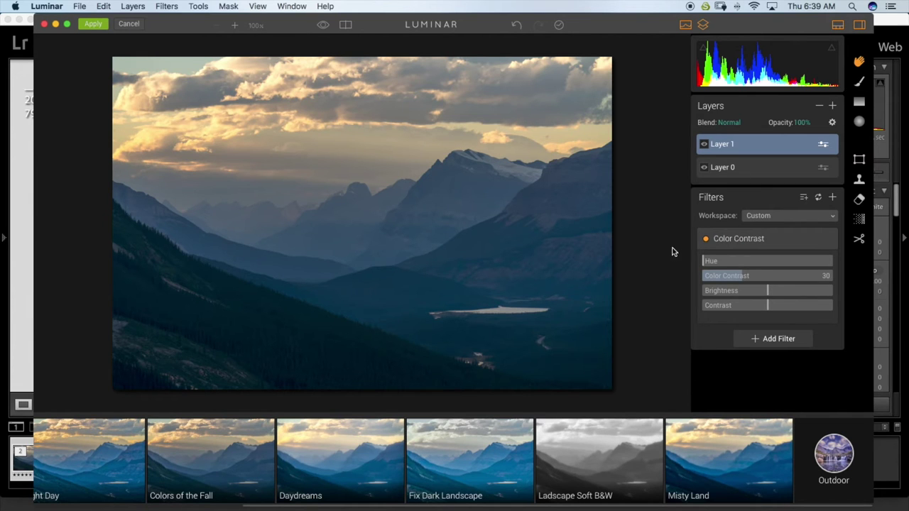
{"action": "left_click", "coordinate": [707, 240]}
{"action": "left_click", "coordinate": [706, 240]}
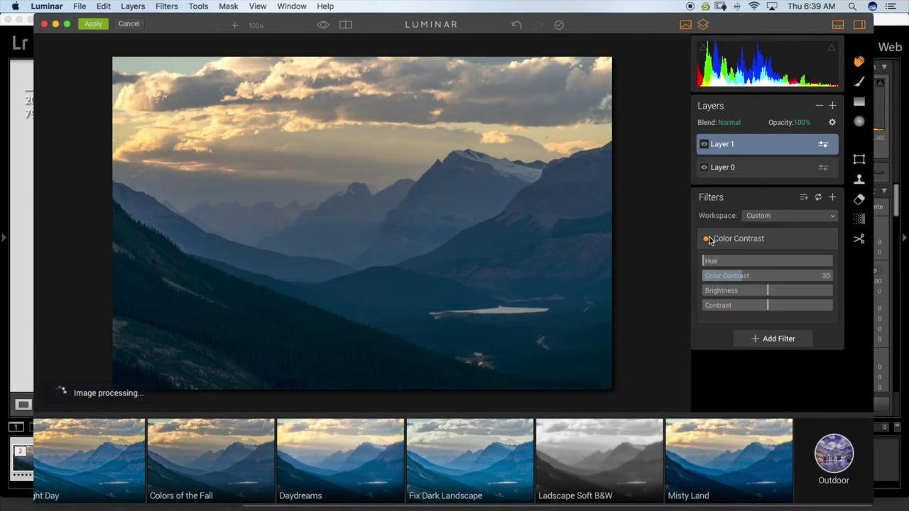
{"action": "left_click", "coordinate": [706, 240]}
{"action": "left_click", "coordinate": [707, 240]}
{"action": "left_click", "coordinate": [707, 241]}
{"action": "left_click", "coordinate": [706, 240]}
- Mask Layer 1 with a size 316 brush, painting the effect over the valley and mountains below the sky
{"action": "left_click", "coordinate": [860, 85]}
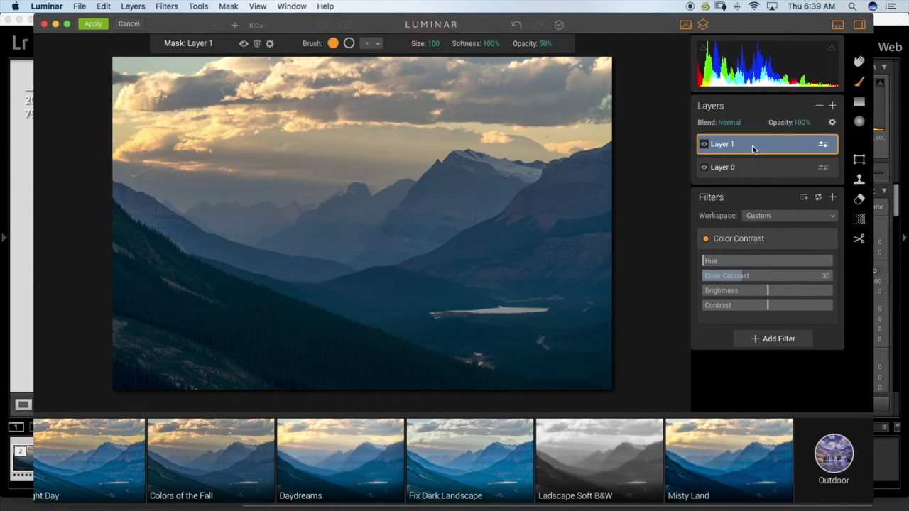
{"action": "key", "text": "bracketright"}
{"action": "key", "text": "bracketright"}
{"action": "key", "text": "bracketright"}
{"action": "key", "text": "bracketright"}
{"action": "key", "text": "bracketright"}
{"action": "key", "text": "bracketright"}
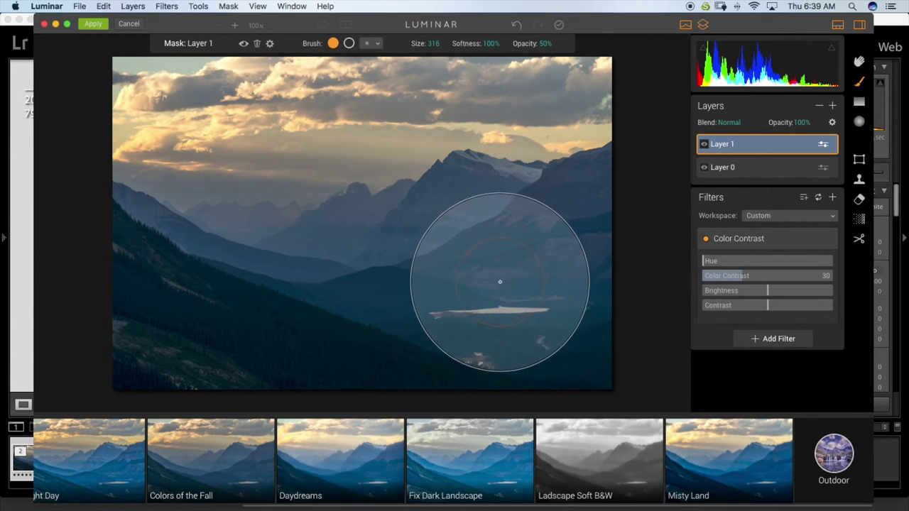
{"action": "mouse_move", "coordinate": [233, 319]}
{"action": "left_mouse_down"}
{"action": "mouse_move", "coordinate": [462, 314]}
{"action": "mouse_move", "coordinate": [88, 319]}
{"action": "mouse_move", "coordinate": [157, 298]}
{"action": "mouse_move", "coordinate": [394, 313]}
{"action": "mouse_move", "coordinate": [241, 308]}
{"action": "mouse_move", "coordinate": [590, 234]}
{"action": "mouse_move", "coordinate": [152, 319]}
{"action": "mouse_move", "coordinate": [280, 297]}
{"action": "mouse_move", "coordinate": [453, 308]}
{"action": "mouse_move", "coordinate": [462, 319]}
{"action": "mouse_move", "coordinate": [543, 312]}
{"action": "mouse_move", "coordinate": [275, 358]}
{"action": "mouse_move", "coordinate": [590, 304]}
{"action": "left_mouse_up"}
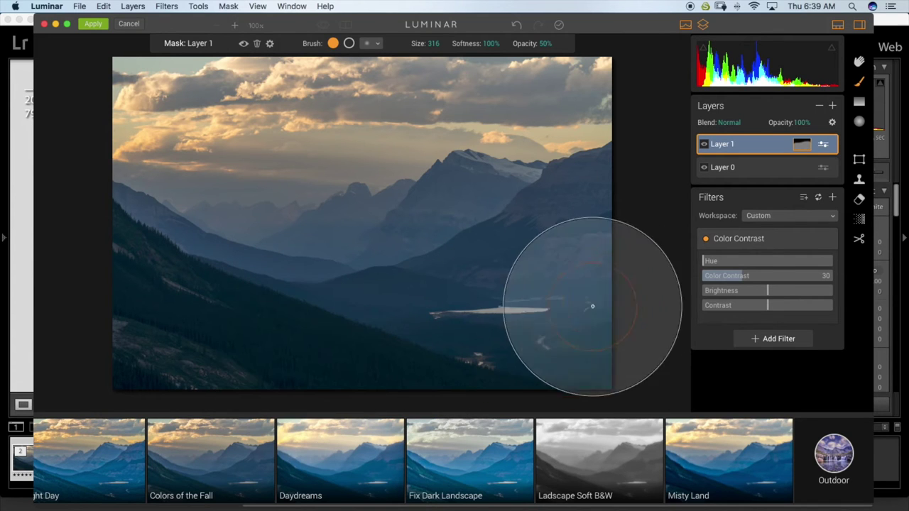
{"action": "mouse_move", "coordinate": [643, 217]}
{"action": "left_mouse_down"}
{"action": "mouse_move", "coordinate": [526, 288]}
{"action": "mouse_move", "coordinate": [397, 337]}
{"action": "mouse_move", "coordinate": [155, 377]}
{"action": "mouse_move", "coordinate": [251, 339]}
{"action": "mouse_move", "coordinate": [507, 294]}
{"action": "mouse_move", "coordinate": [211, 347]}
{"action": "mouse_move", "coordinate": [543, 290]}
{"action": "mouse_move", "coordinate": [457, 270]}
{"action": "mouse_move", "coordinate": [237, 315]}
{"action": "mouse_move", "coordinate": [176, 300]}
{"action": "mouse_move", "coordinate": [598, 324]}
{"action": "left_mouse_up"}
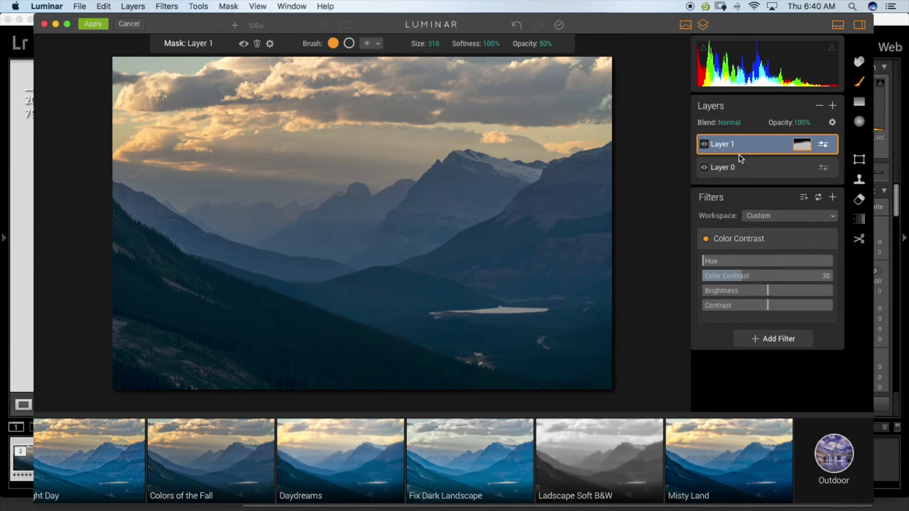
- Compare the masked area of the photo with the Color Contrast filter off and on
{"action": "left_click", "coordinate": [707, 242]}
{"action": "left_click", "coordinate": [707, 242]}
{"action": "left_click", "coordinate": [707, 243]}
{"action": "left_click", "coordinate": [707, 242]}
- Add another adjustment layer with a Saturation / Vibrance filter and set Saturation to 18
{"action": "left_click", "coordinate": [833, 107]}
{"action": "left_click", "coordinate": [817, 122]}
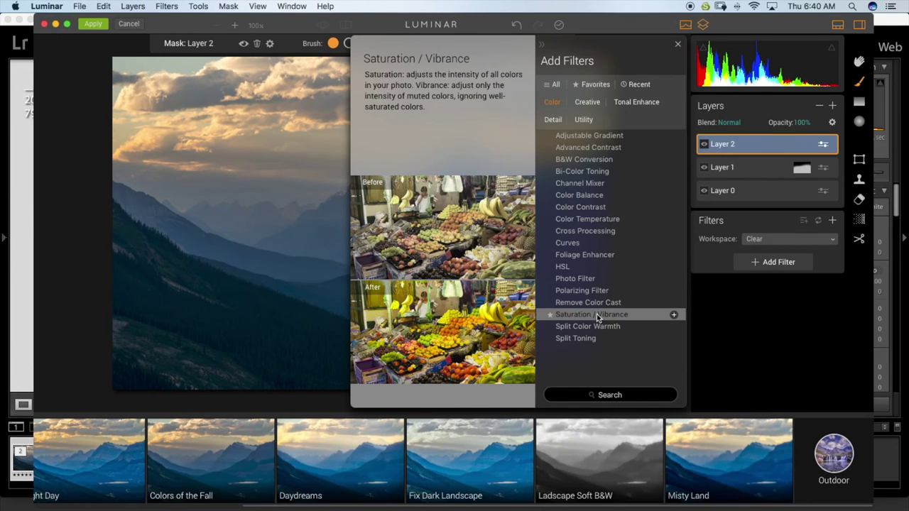
{"action": "left_click", "coordinate": [603, 315]}
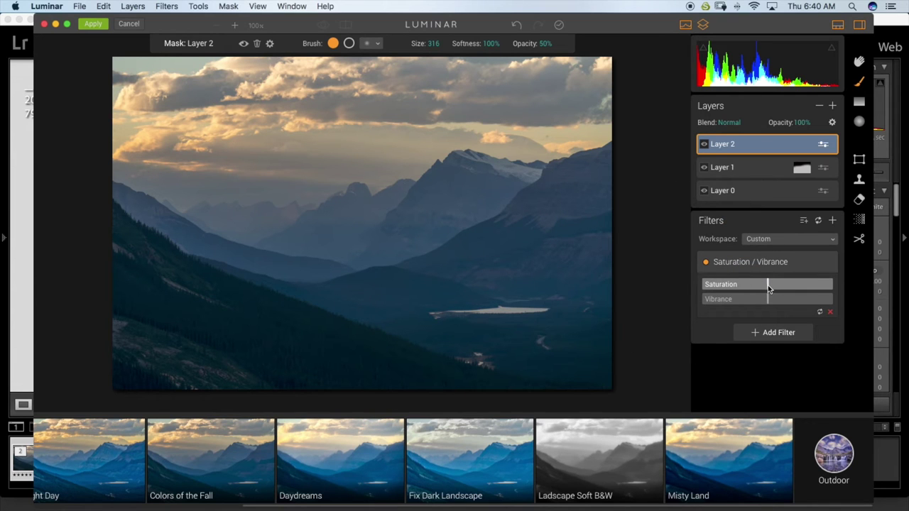
{"action": "left_click_drag", "start_coordinate": [777, 290], "coordinate": [779, 294]}
{"action": "left_click", "coordinate": [705, 145]}
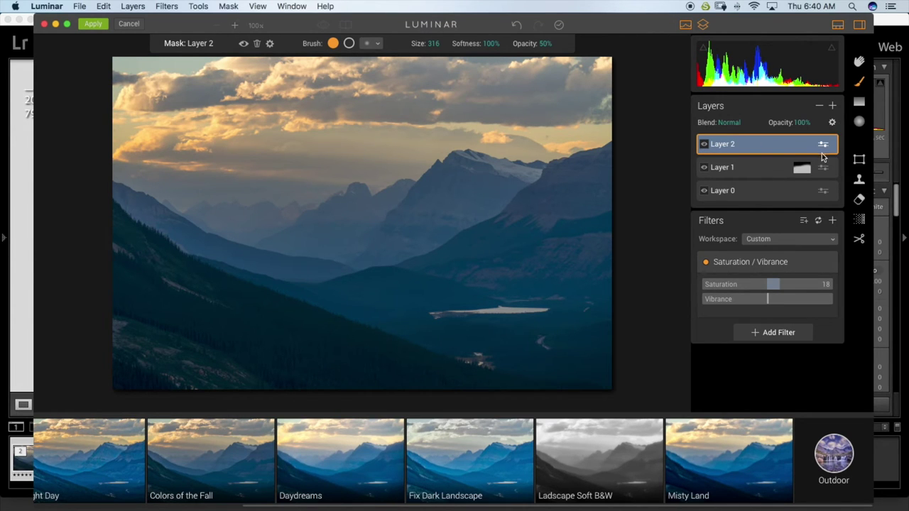
{"action": "left_click", "coordinate": [833, 123]}
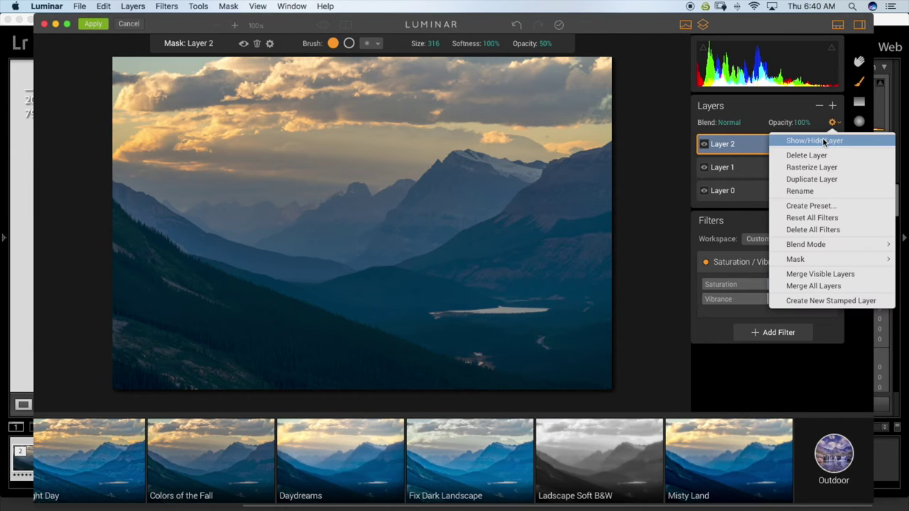
{"action": "left_click", "coordinate": [745, 130]}
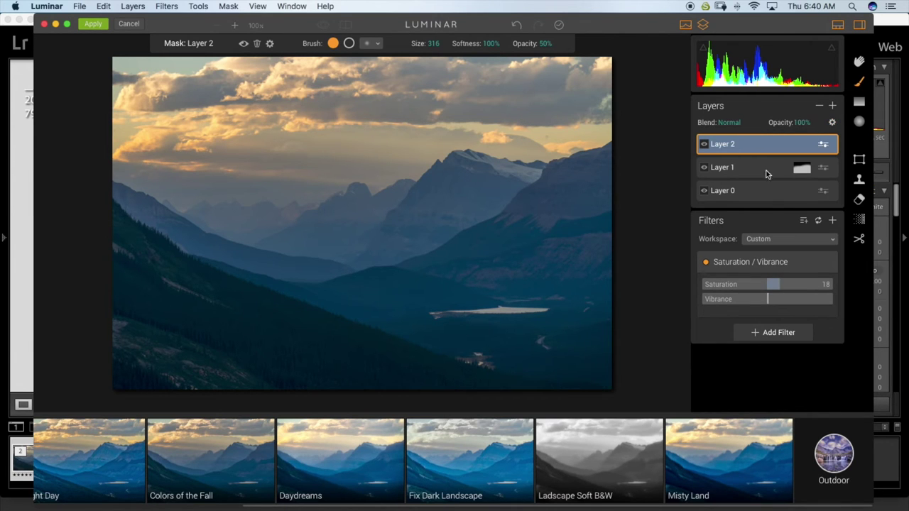
- Add a Polarizing Filter to Layer 2 and set its Amount to 10
{"action": "left_click", "coordinate": [834, 221]}
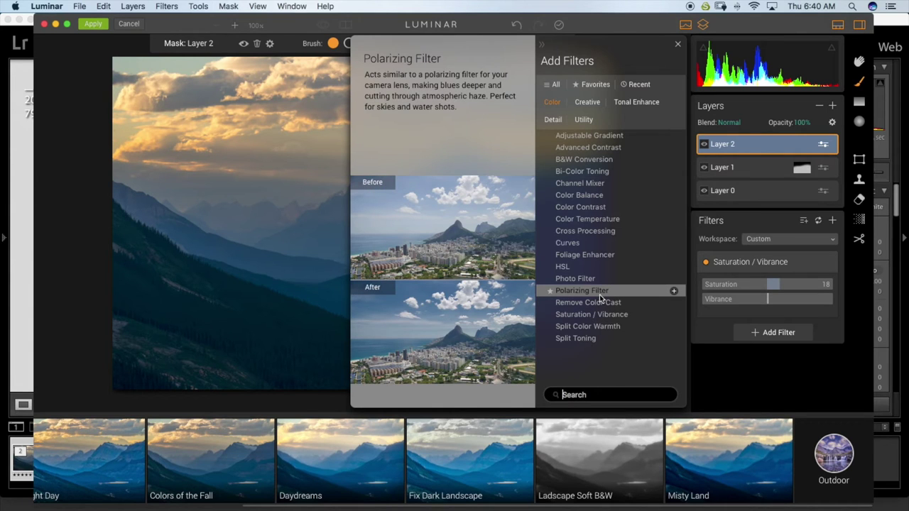
{"action": "left_click", "coordinate": [598, 291]}
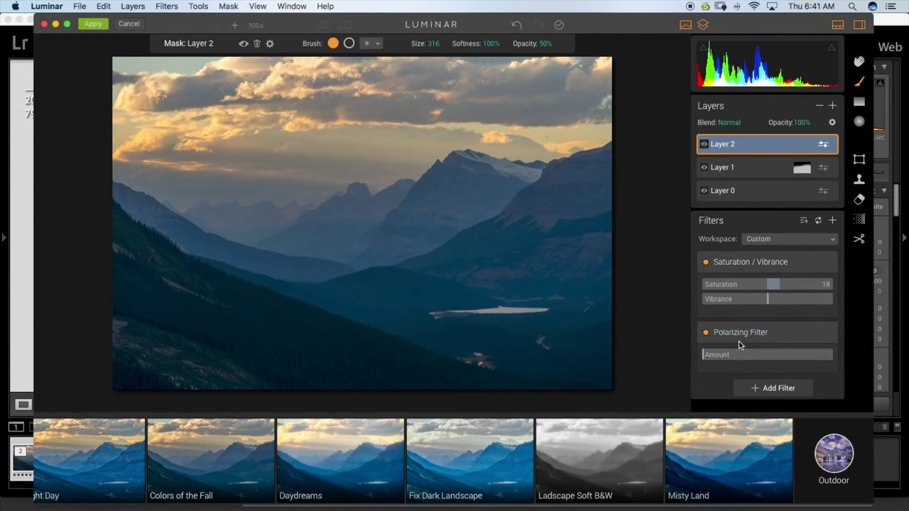
{"action": "mouse_move", "coordinate": [703, 357]}
{"action": "left_mouse_down"}
{"action": "mouse_move", "coordinate": [730, 359]}
{"action": "mouse_move", "coordinate": [715, 361]}
{"action": "left_mouse_up"}
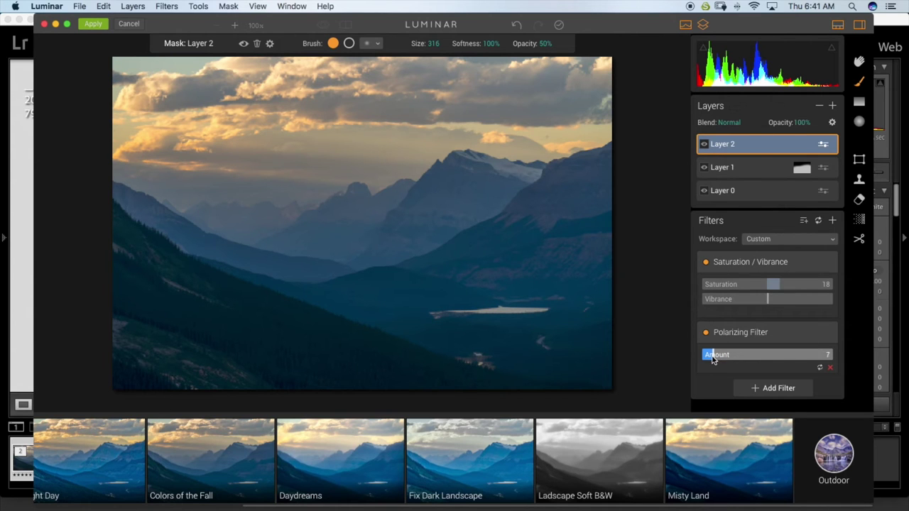
{"action": "left_click_drag", "start_coordinate": [708, 357], "coordinate": [715, 361]}
{"action": "left_click_drag", "start_coordinate": [716, 361], "coordinate": [720, 362]}
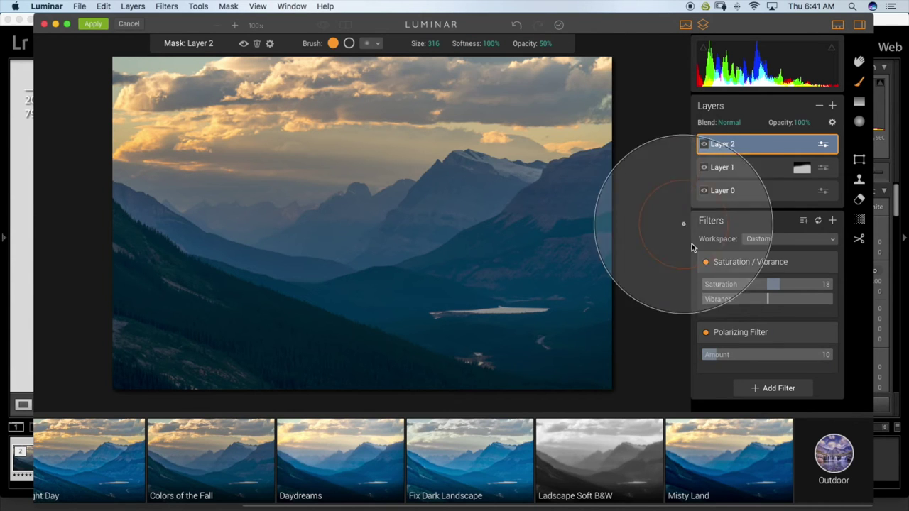
- Toggle the Polarizing Filter off and on to judge its effect on the photo
{"action": "left_click", "coordinate": [706, 333]}
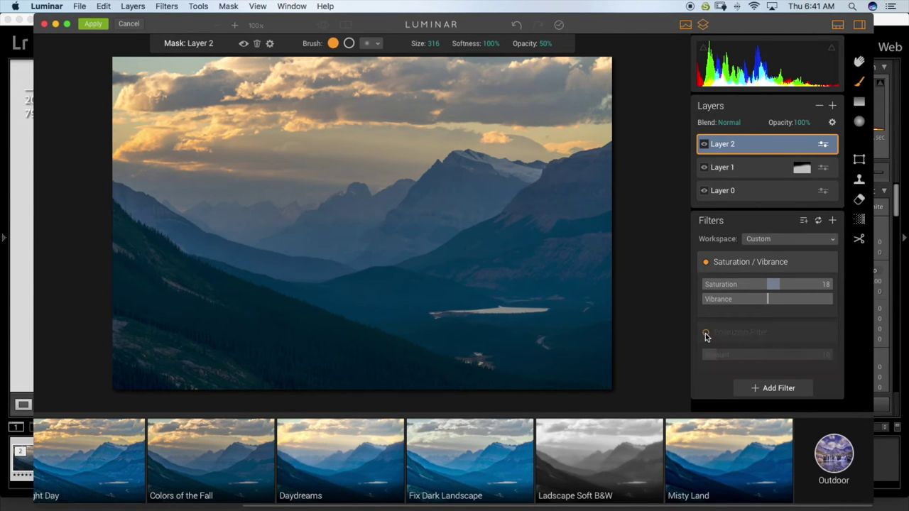
{"action": "left_click", "coordinate": [706, 333]}
{"action": "left_click", "coordinate": [705, 334]}
{"action": "left_click", "coordinate": [706, 333]}
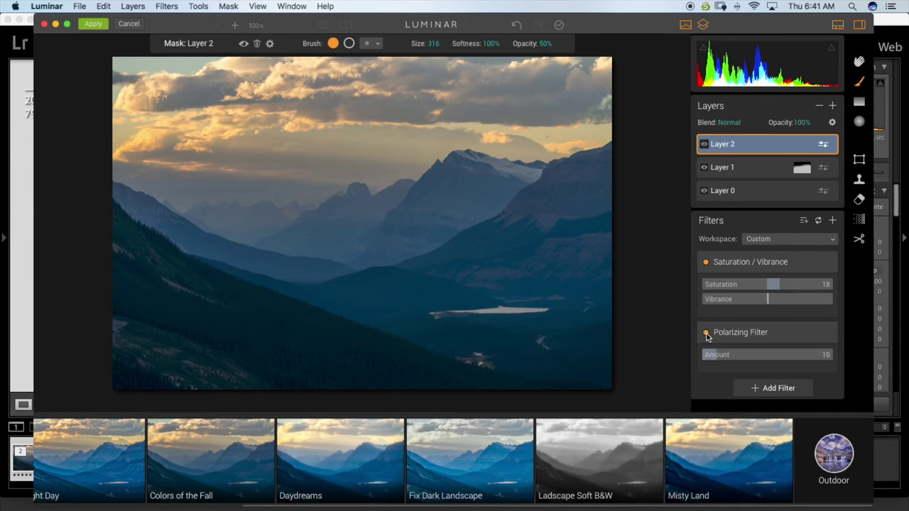
- Set the Polarizing Filter's Amount to 19 and compare the photo with and without it
{"action": "left_click_drag", "start_coordinate": [716, 354], "coordinate": [728, 357]}
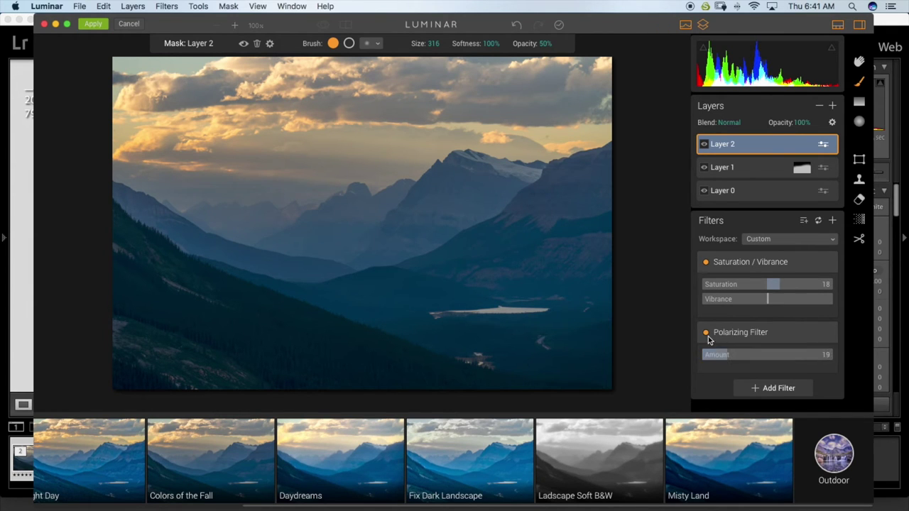
{"action": "left_click", "coordinate": [707, 333]}
{"action": "left_click", "coordinate": [707, 334]}
{"action": "left_click", "coordinate": [707, 334]}
{"action": "left_click", "coordinate": [707, 333]}
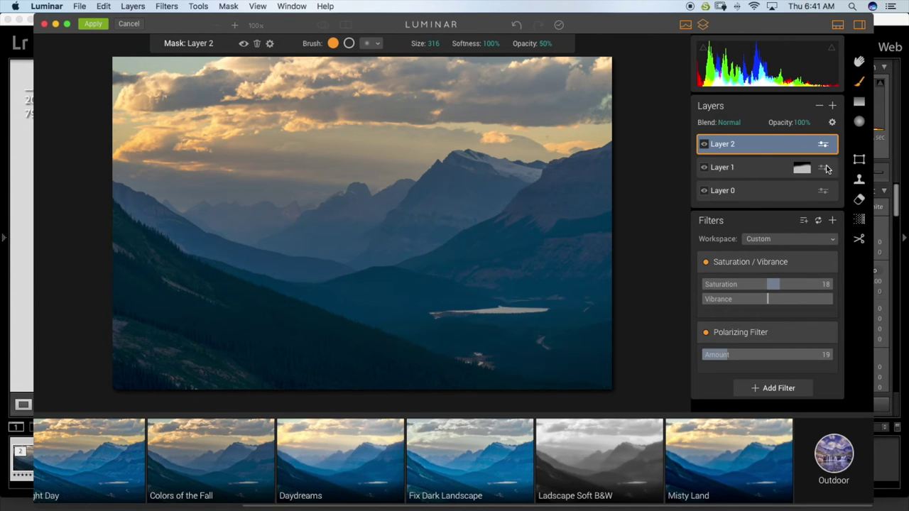
- Add the creative Image Radiance filter to Layer 2 with Amount 18 and Brightness 25
{"action": "left_click", "coordinate": [833, 221]}
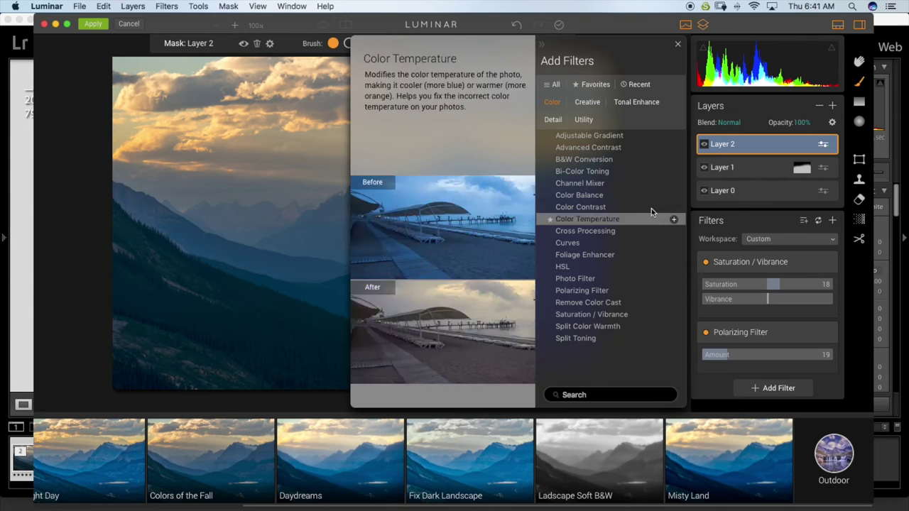
{"action": "left_click", "coordinate": [588, 103]}
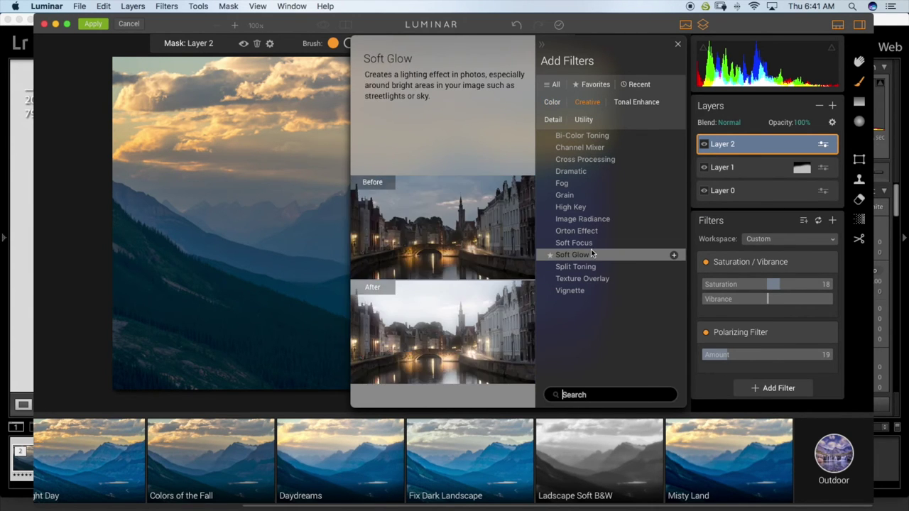
{"action": "left_click", "coordinate": [588, 221]}
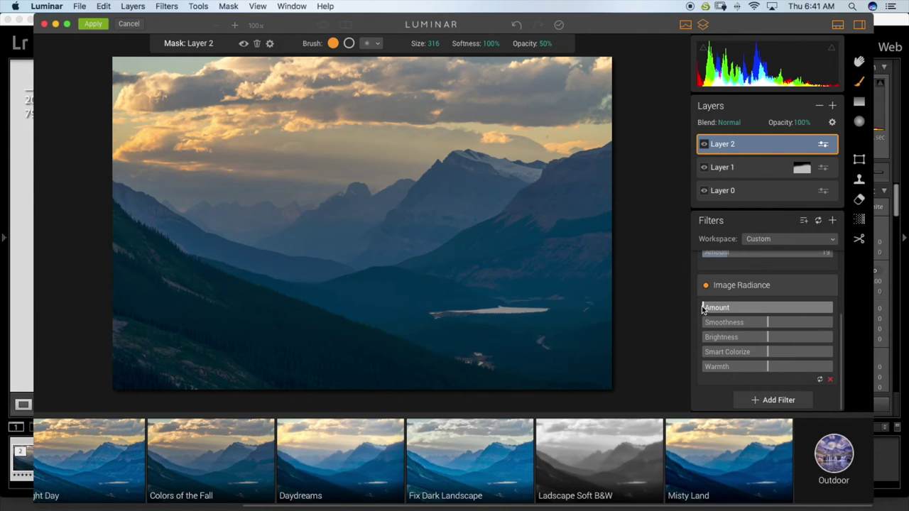
{"action": "left_click_drag", "start_coordinate": [702, 308], "coordinate": [802, 316]}
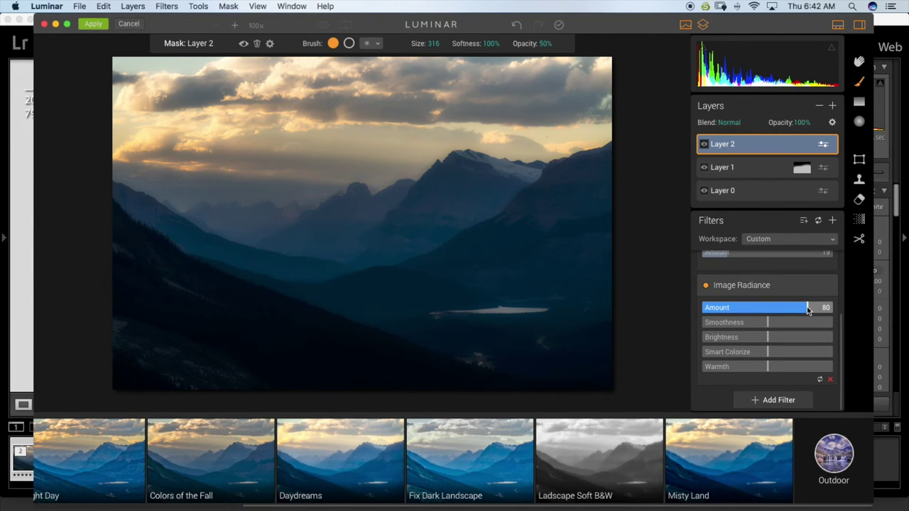
{"action": "left_click_drag", "start_coordinate": [807, 308], "coordinate": [732, 309]}
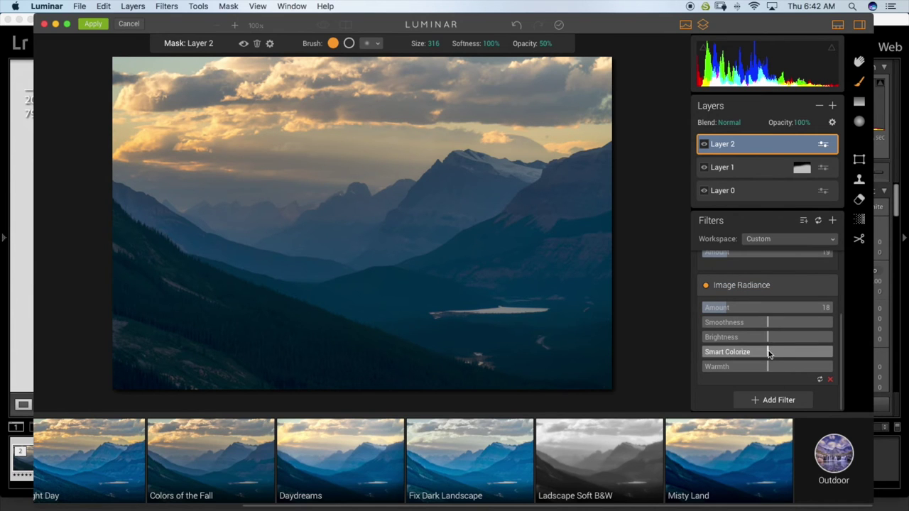
{"action": "left_click_drag", "start_coordinate": [771, 338], "coordinate": [784, 344]}
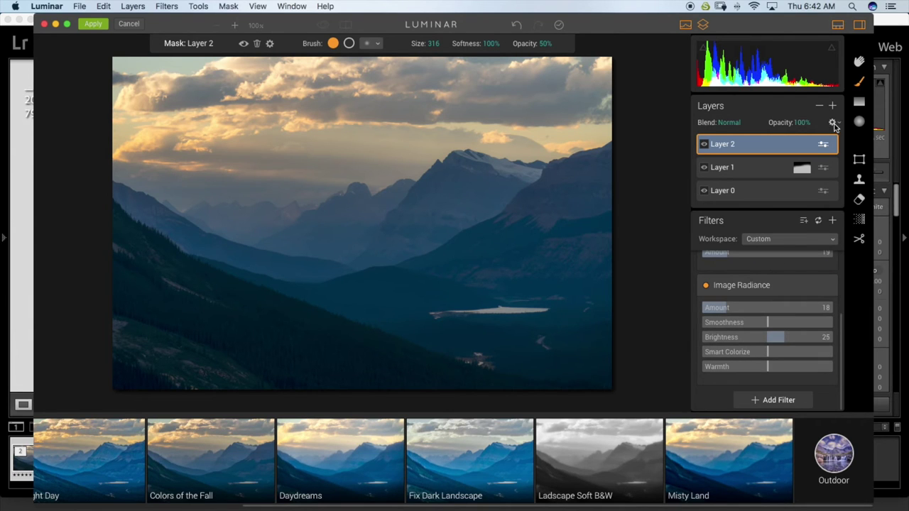
- Add a Curves filter to Layer 2 and shape a gentle S-curve with darker shadows and brighter highlights
{"action": "left_click", "coordinate": [833, 221]}
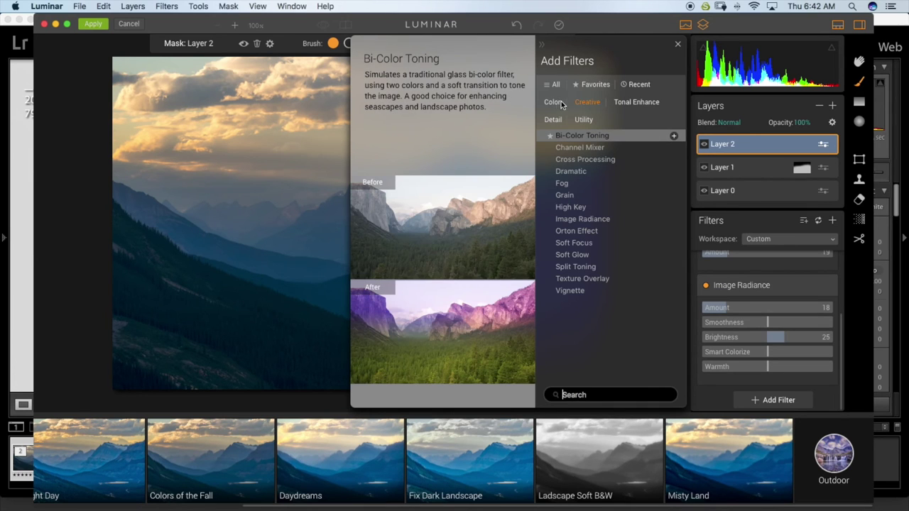
{"action": "left_click", "coordinate": [548, 103]}
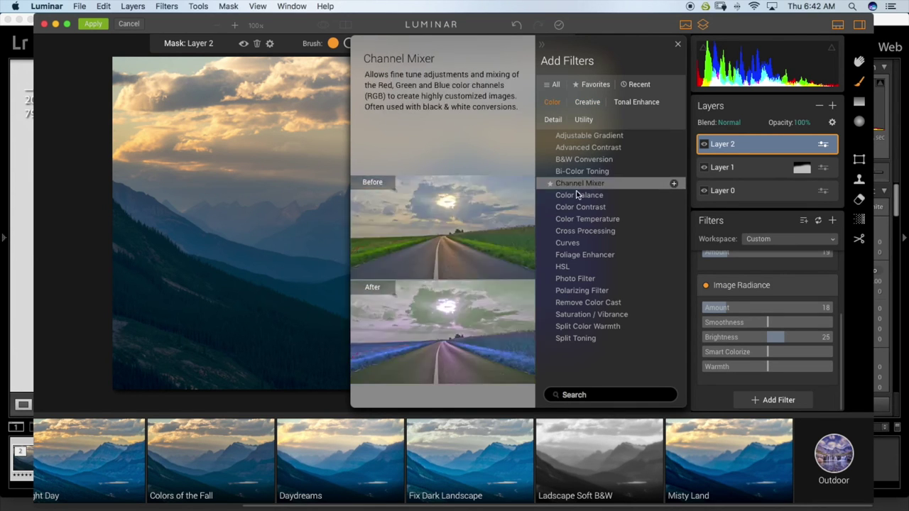
{"action": "left_click", "coordinate": [570, 245]}
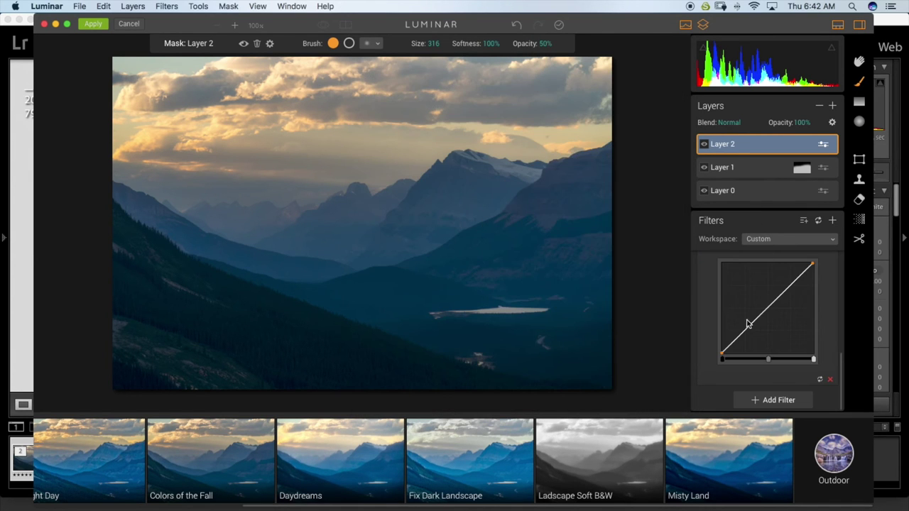
{"action": "left_click_drag", "start_coordinate": [748, 334], "coordinate": [748, 333]}
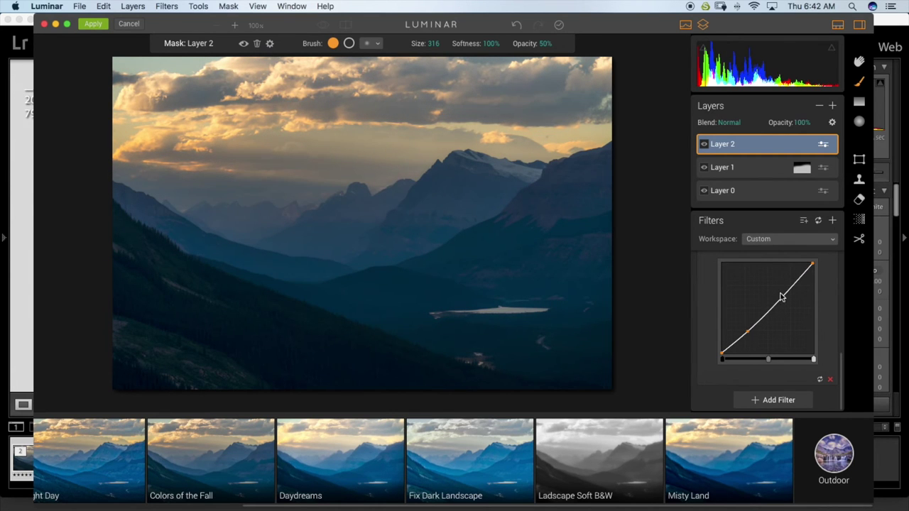
{"action": "left_click_drag", "start_coordinate": [789, 289], "coordinate": [785, 293]}
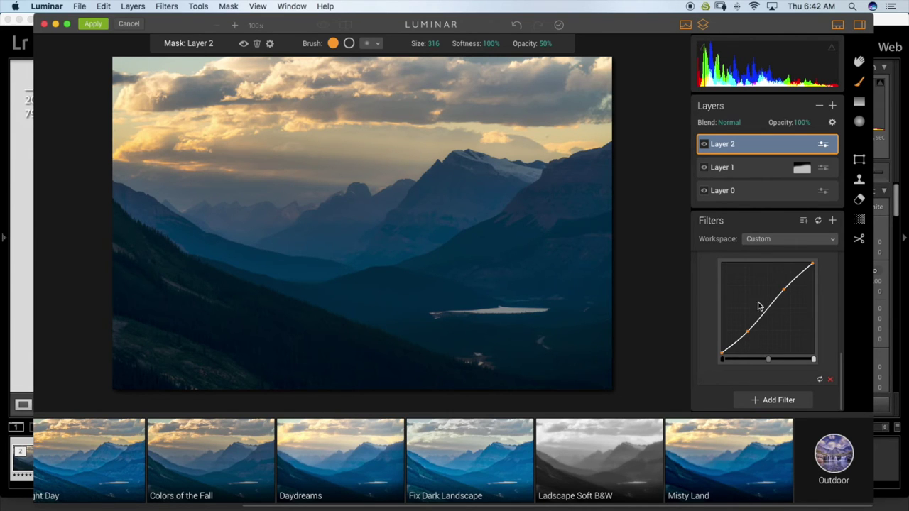
{"action": "left_click_drag", "start_coordinate": [785, 291], "coordinate": [782, 289]}
{"action": "left_click_drag", "start_coordinate": [748, 335], "coordinate": [750, 334]}
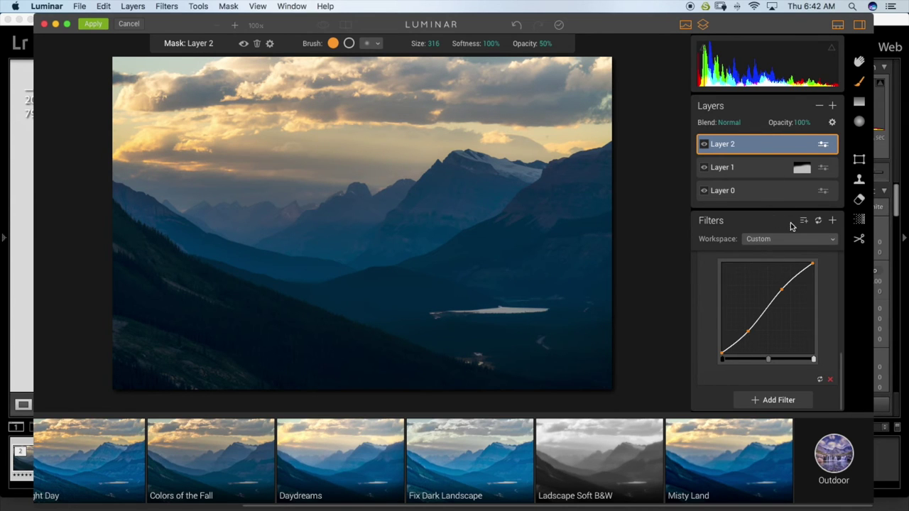
- Set Image Radiance on Layer 2 to Amount 27, Brightness 28 and Smart Colorize 17
{"action": "scroll", "coordinate": [844, 357], "scroll_direction": "up", "scroll_amount": 2}
{"action": "left_click_drag", "start_coordinate": [844, 357], "coordinate": [845, 301]}
{"action": "left_click_drag", "start_coordinate": [730, 310], "coordinate": [738, 310]}
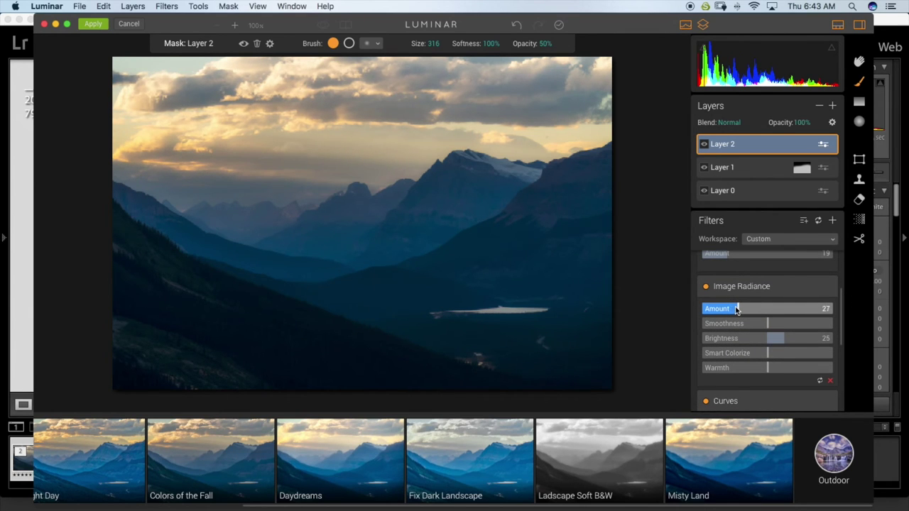
{"action": "left_click", "coordinate": [786, 341]}
{"action": "left_click_drag", "start_coordinate": [786, 342], "coordinate": [789, 342]}
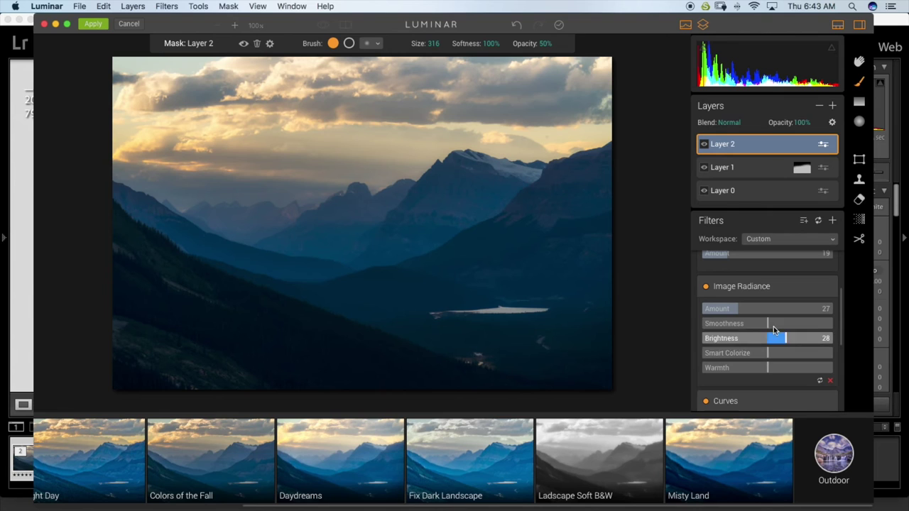
{"action": "left_click_drag", "start_coordinate": [771, 356], "coordinate": [777, 357]}
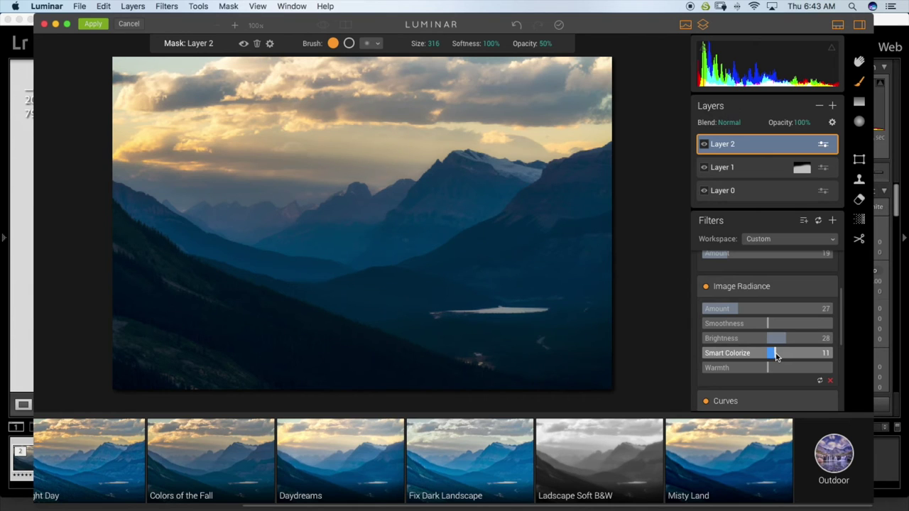
{"action": "left_click_drag", "start_coordinate": [777, 356], "coordinate": [780, 357]}
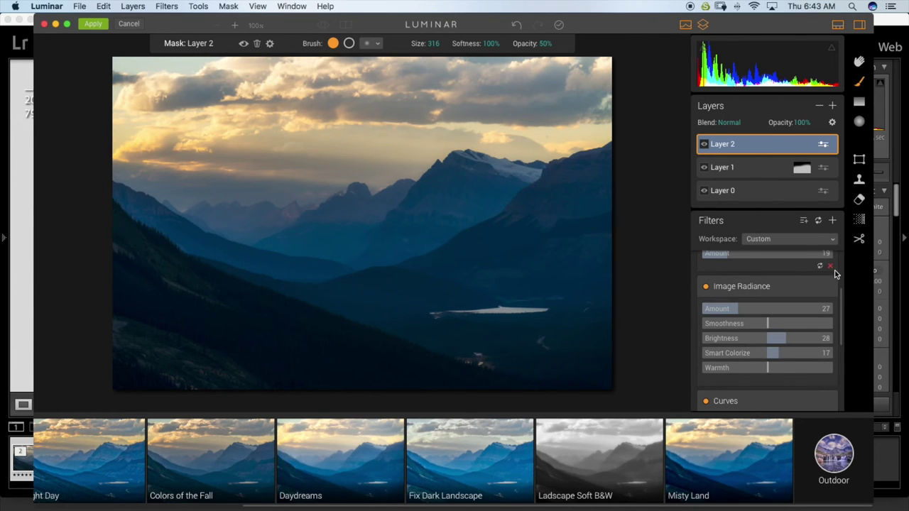
- Add a Details Enhancer filter to Layer 2 with Small Details 13, Medium Details 20 and Large Details 7
{"action": "scroll", "coordinate": [841, 293], "scroll_direction": "up", "scroll_amount": 3}
{"action": "scroll", "coordinate": [841, 284], "scroll_direction": "down", "scroll_amount": 10}
{"action": "scroll", "coordinate": [845, 277], "scroll_direction": "up", "scroll_amount": 12}
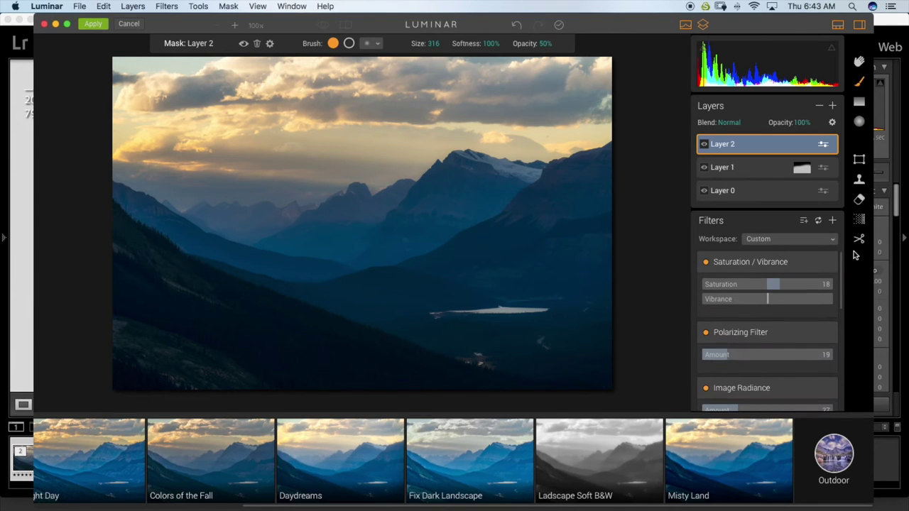
{"action": "left_click", "coordinate": [832, 220]}
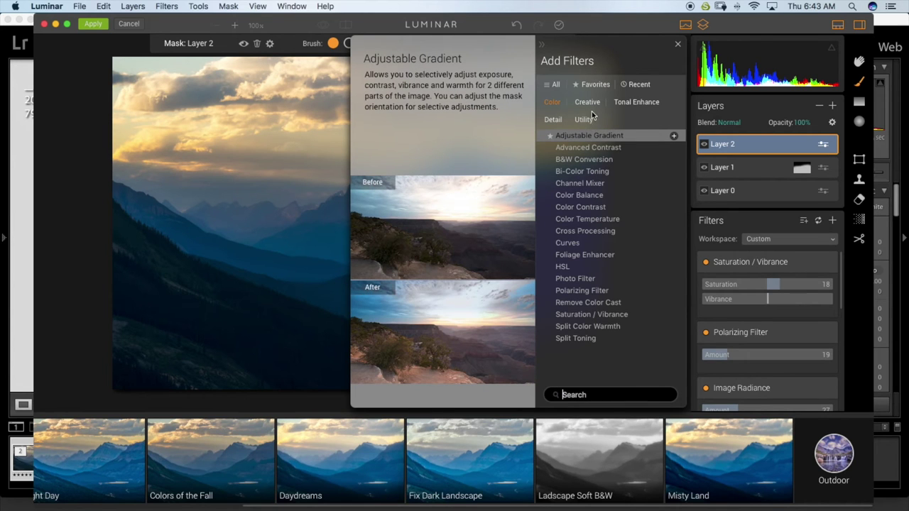
{"action": "left_click", "coordinate": [586, 120]}
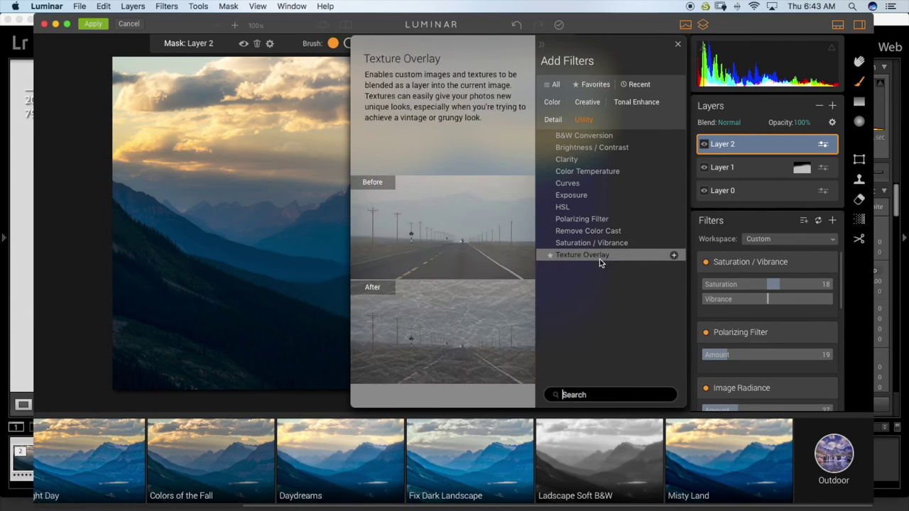
{"action": "left_click", "coordinate": [556, 121]}
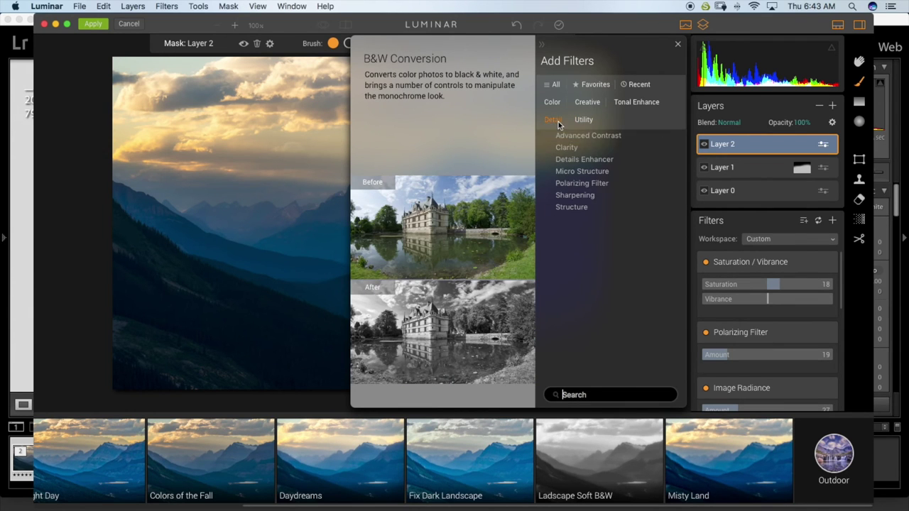
{"action": "left_click", "coordinate": [584, 159]}
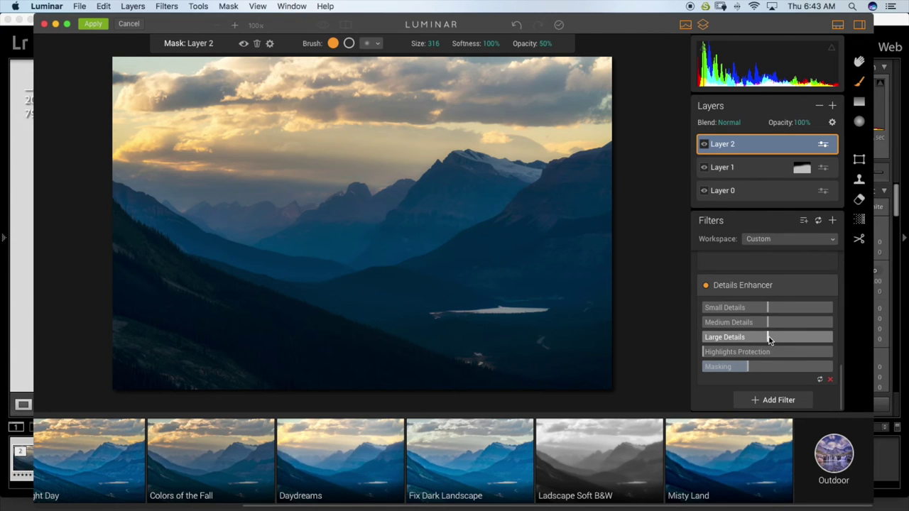
{"action": "left_click_drag", "start_coordinate": [776, 342], "coordinate": [774, 308]}
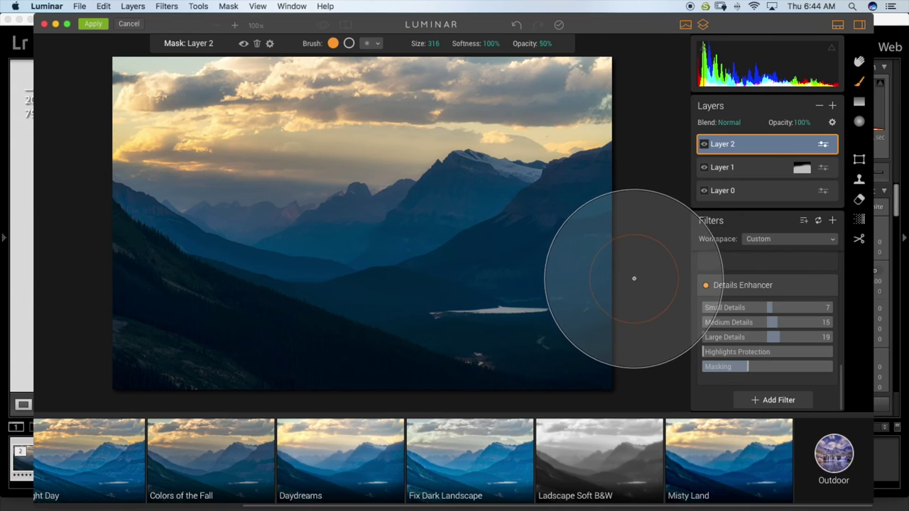
{"action": "left_click_drag", "start_coordinate": [780, 340], "coordinate": [772, 342]}
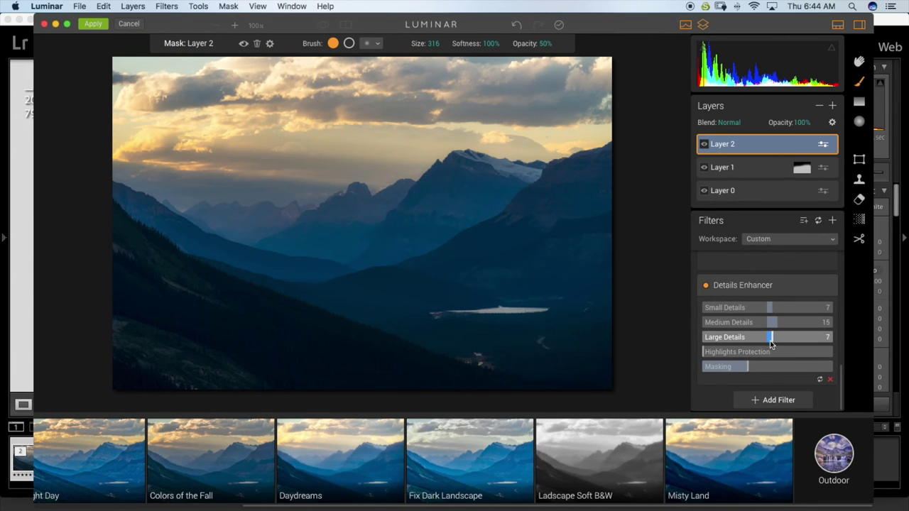
{"action": "scroll", "coordinate": [774, 323], "scroll_direction": "up", "scroll_amount": 1}
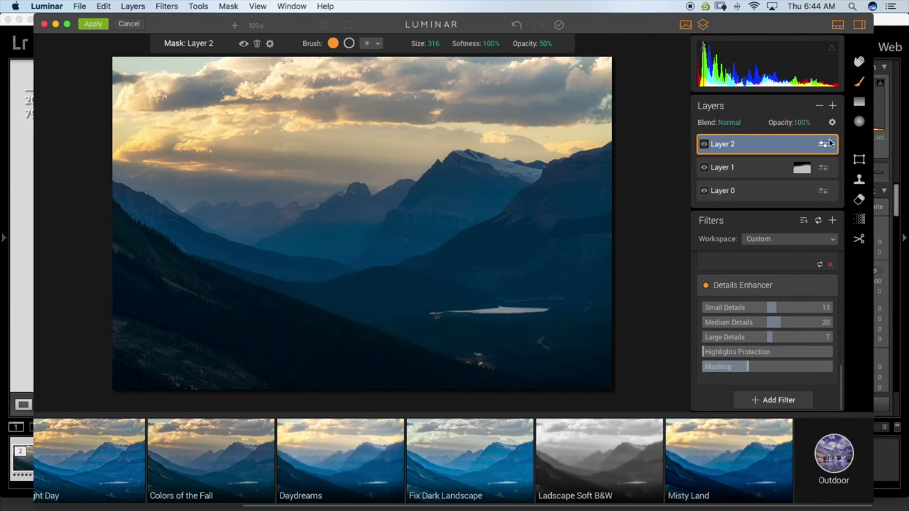
- Add the Adjustable Gradient color filter to Layer 2
{"action": "left_click", "coordinate": [833, 221]}
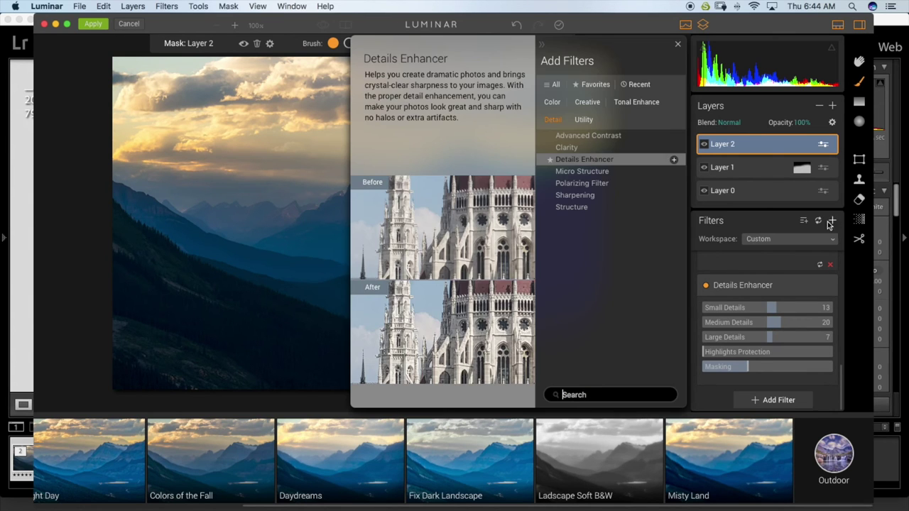
{"action": "left_click", "coordinate": [566, 100]}
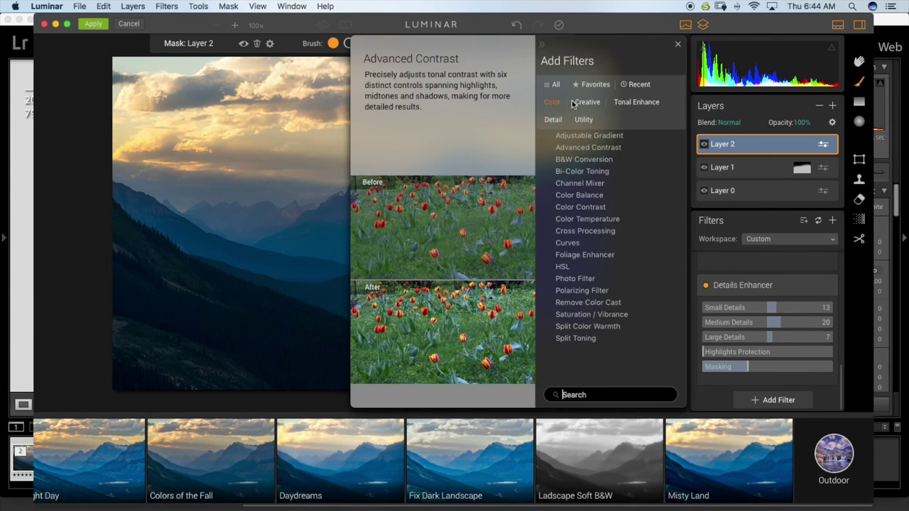
{"action": "left_click", "coordinate": [625, 103]}
{"action": "left_click", "coordinate": [561, 105]}
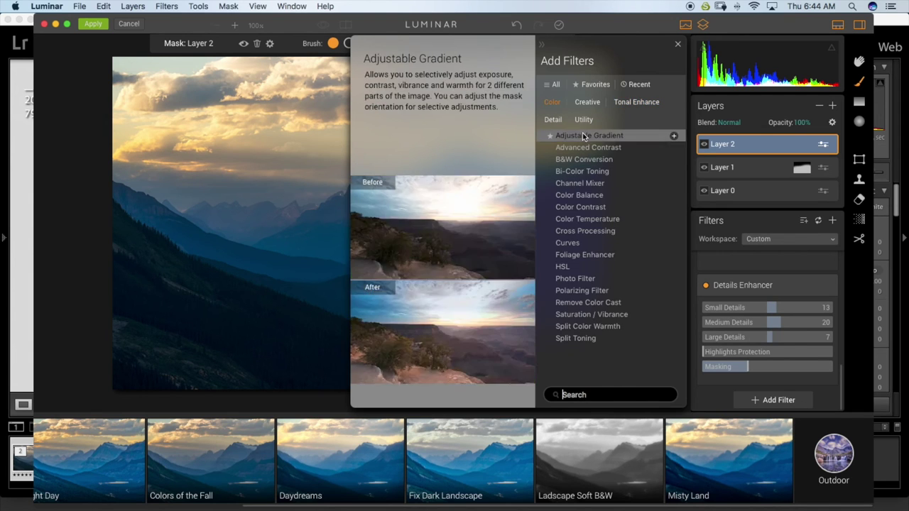
{"action": "left_click", "coordinate": [583, 135]}
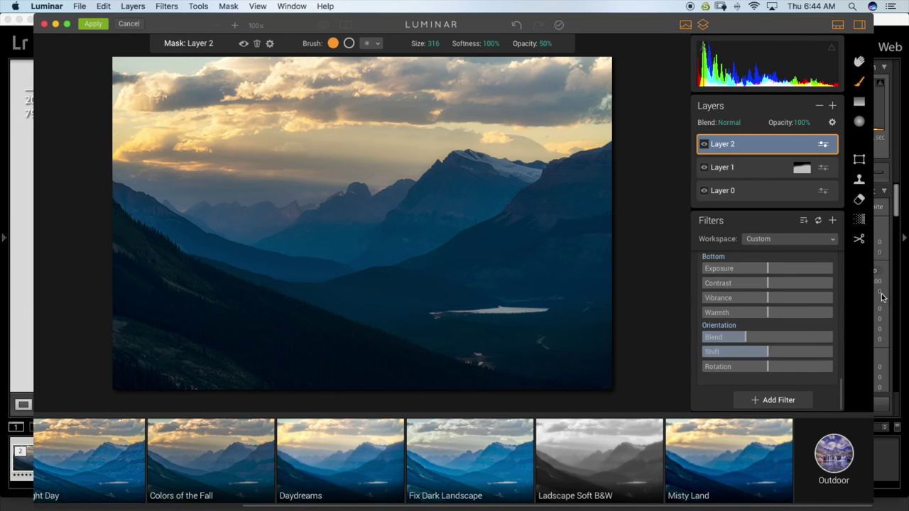
- Try the Adjustable Gradient with an orientation Blend of 29 and Shift of 66
{"action": "left_click_drag", "start_coordinate": [845, 392], "coordinate": [838, 366]}
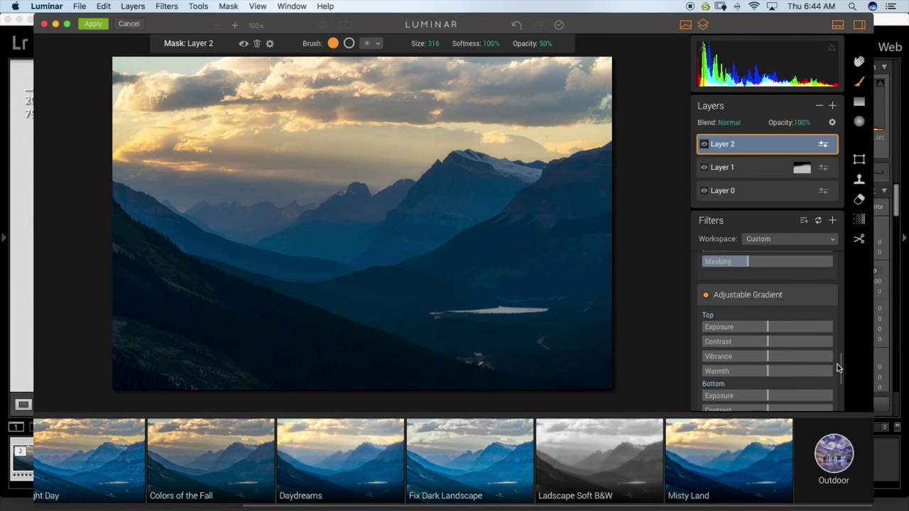
{"action": "mouse_move", "coordinate": [767, 328]}
{"action": "left_mouse_down"}
{"action": "mouse_move", "coordinate": [754, 332]}
{"action": "mouse_move", "coordinate": [763, 334]}
{"action": "left_mouse_up"}
{"action": "left_click_drag", "start_coordinate": [838, 363], "coordinate": [840, 386]}
{"action": "mouse_move", "coordinate": [746, 342]}
{"action": "left_mouse_down"}
{"action": "mouse_move", "coordinate": [729, 342]}
{"action": "mouse_move", "coordinate": [766, 348]}
{"action": "mouse_move", "coordinate": [724, 343]}
{"action": "mouse_move", "coordinate": [788, 350]}
{"action": "mouse_move", "coordinate": [748, 352]}
{"action": "left_mouse_up"}
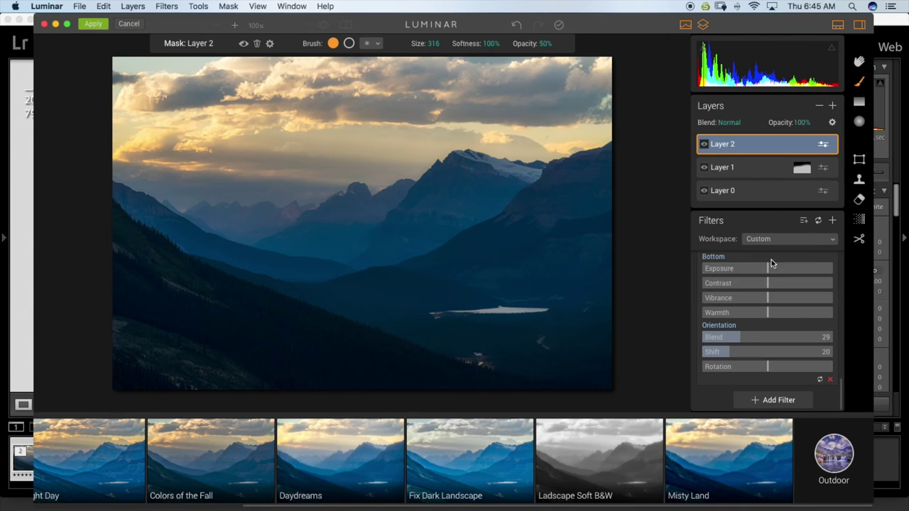
{"action": "left_click_drag", "start_coordinate": [731, 352], "coordinate": [787, 353]}
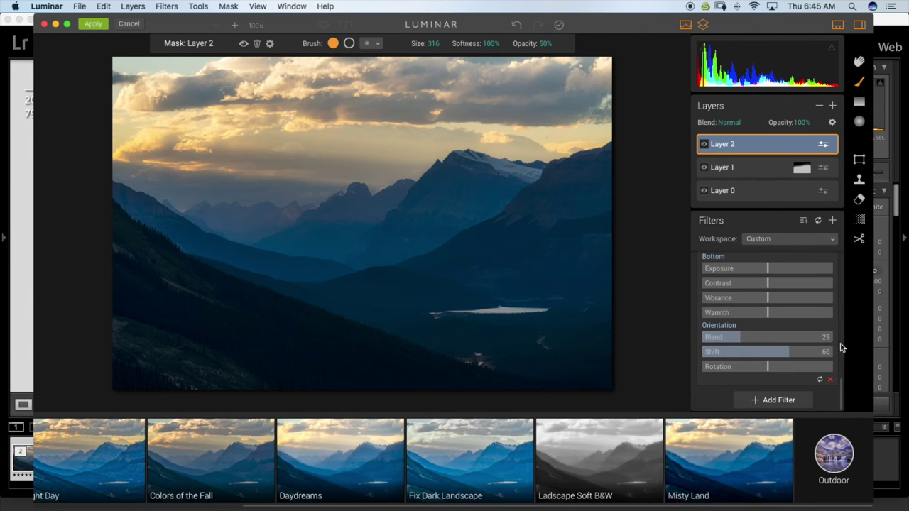
- Set the Adjustable Gradient's top Exposure to -29, with an orientation Blend of 41 and Shift of 21
{"action": "scroll", "coordinate": [844, 377], "scroll_direction": "up", "scroll_amount": 3}
{"action": "left_click_drag", "start_coordinate": [764, 334], "coordinate": [744, 333]}
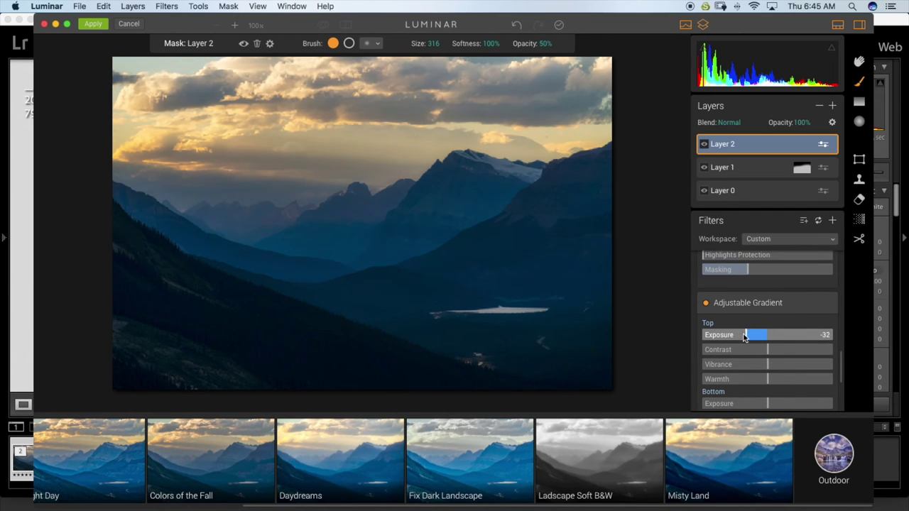
{"action": "scroll", "coordinate": [837, 360], "scroll_direction": "down", "scroll_amount": 5}
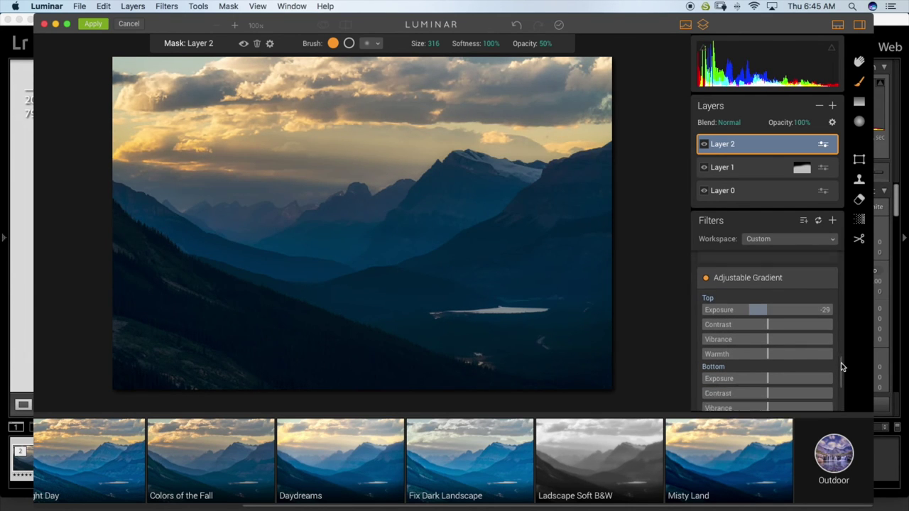
{"action": "mouse_move", "coordinate": [743, 348]}
{"action": "left_mouse_down"}
{"action": "mouse_move", "coordinate": [758, 350]}
{"action": "mouse_move", "coordinate": [754, 363]}
{"action": "mouse_move", "coordinate": [792, 365]}
{"action": "mouse_move", "coordinate": [745, 364]}
{"action": "left_mouse_up"}
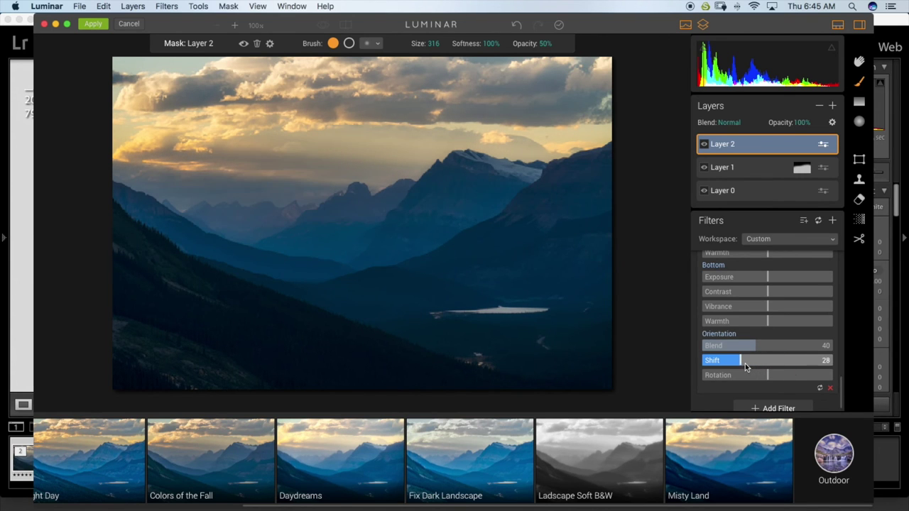
{"action": "left_click_drag", "start_coordinate": [734, 365], "coordinate": [757, 346]}
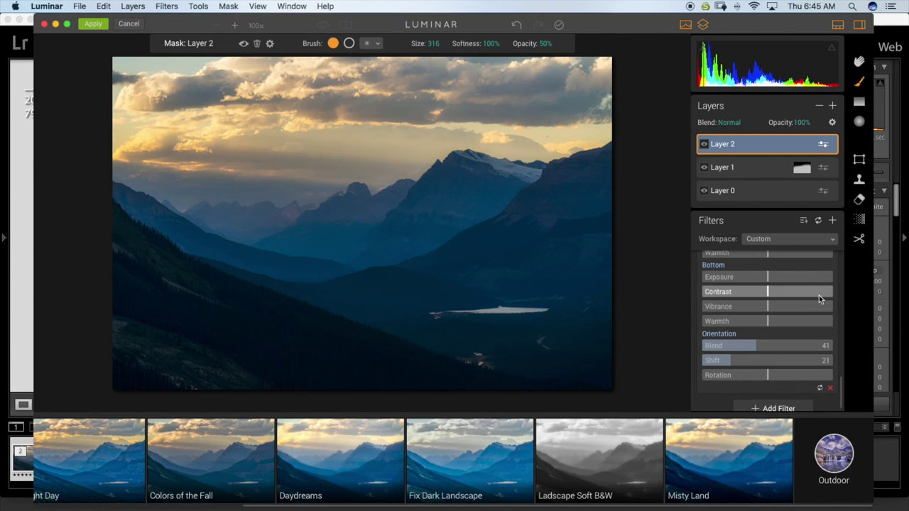
- Compare the photo with and without the Adjustable Gradient, and set its top Exposure to -7
{"action": "left_click_drag", "start_coordinate": [840, 386], "coordinate": [842, 362]}
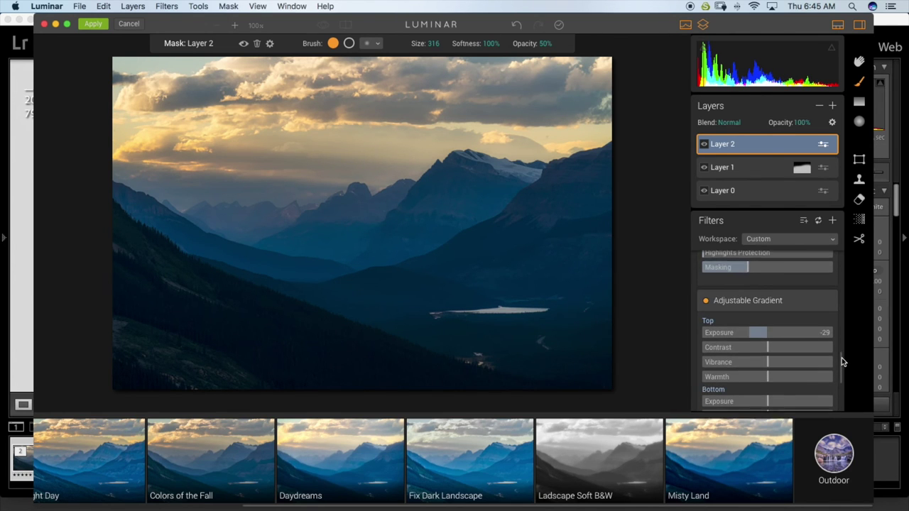
{"action": "left_click", "coordinate": [707, 294]}
{"action": "left_click", "coordinate": [708, 294]}
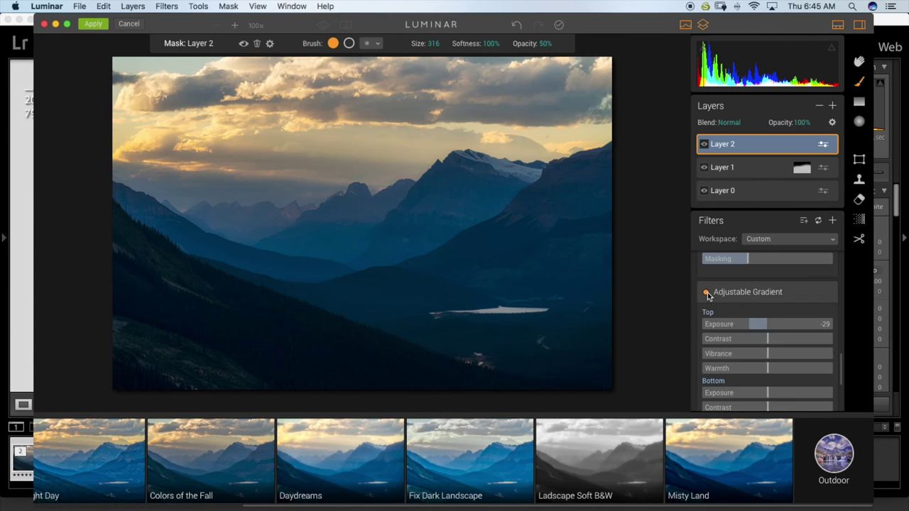
{"action": "left_click", "coordinate": [709, 295]}
{"action": "left_click", "coordinate": [711, 295]}
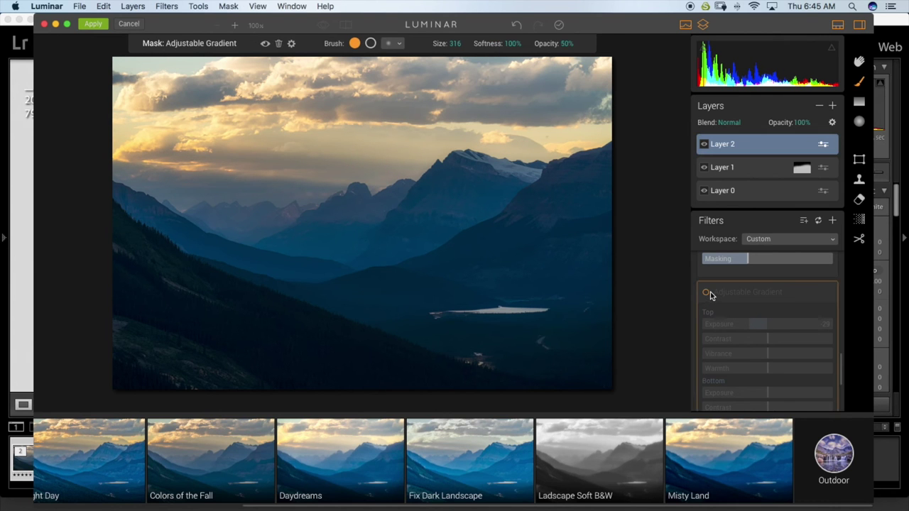
{"action": "left_click", "coordinate": [707, 294]}
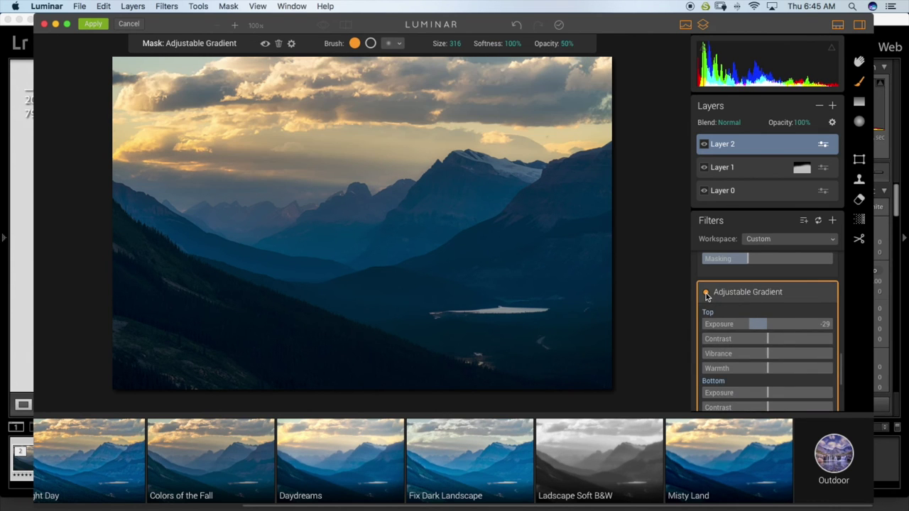
{"action": "left_click", "coordinate": [706, 294]}
{"action": "left_click", "coordinate": [707, 294]}
{"action": "left_click", "coordinate": [706, 294]}
{"action": "left_click", "coordinate": [707, 294]}
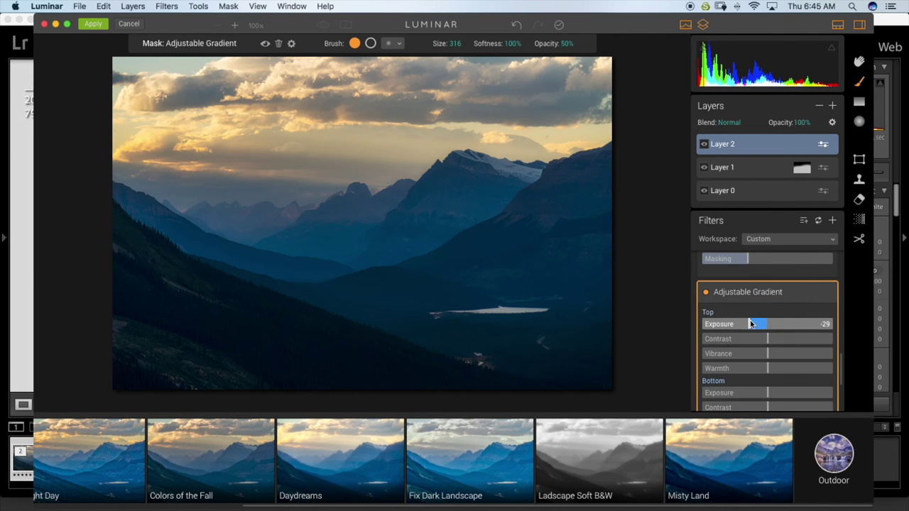
{"action": "left_click_drag", "start_coordinate": [750, 327], "coordinate": [761, 328]}
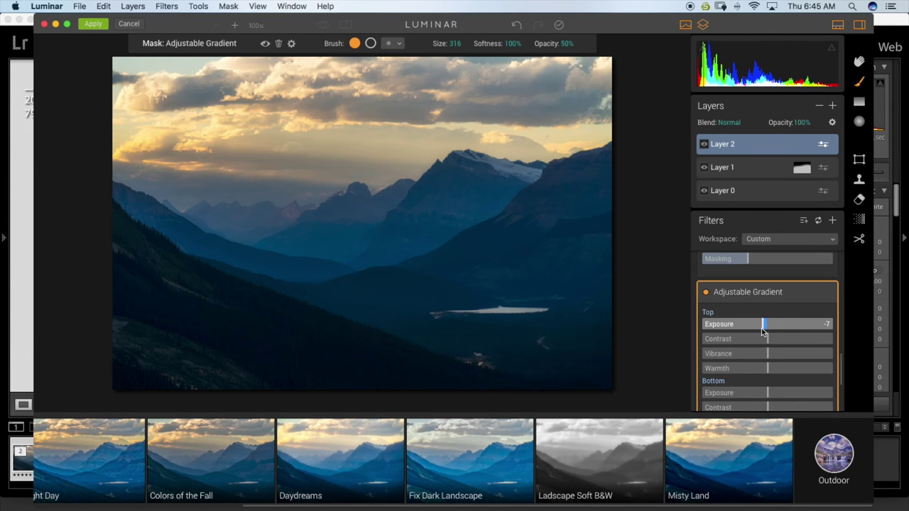
- Set the Adjustable Gradient's top Exposure to -10 and compare the photo with and without the filter
{"action": "left_click", "coordinate": [706, 293]}
{"action": "left_click", "coordinate": [706, 293]}
{"action": "left_click", "coordinate": [706, 293]}
{"action": "left_click", "coordinate": [706, 293]}
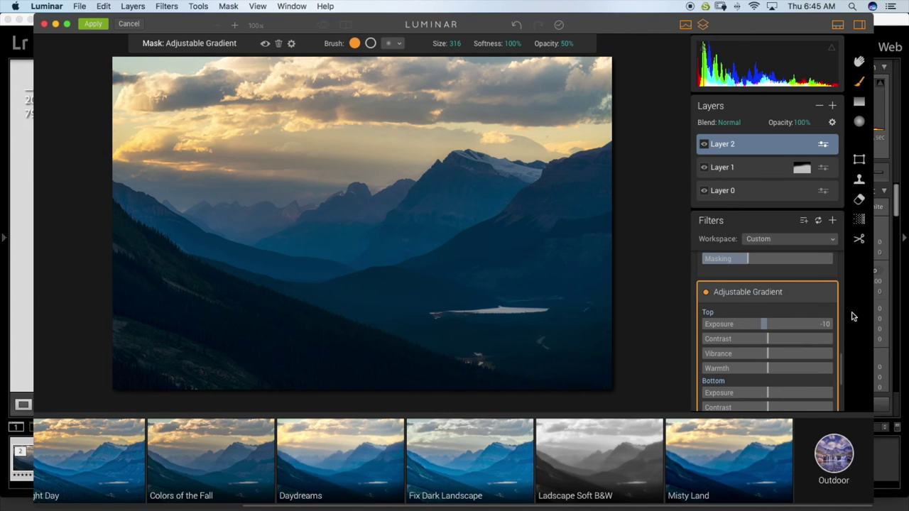
- Add the Orton Effect creative filter to Layer 2
{"action": "left_click_drag", "start_coordinate": [839, 365], "coordinate": [852, 277]}
{"action": "scroll", "coordinate": [852, 277], "scroll_direction": "up", "scroll_amount": 5}
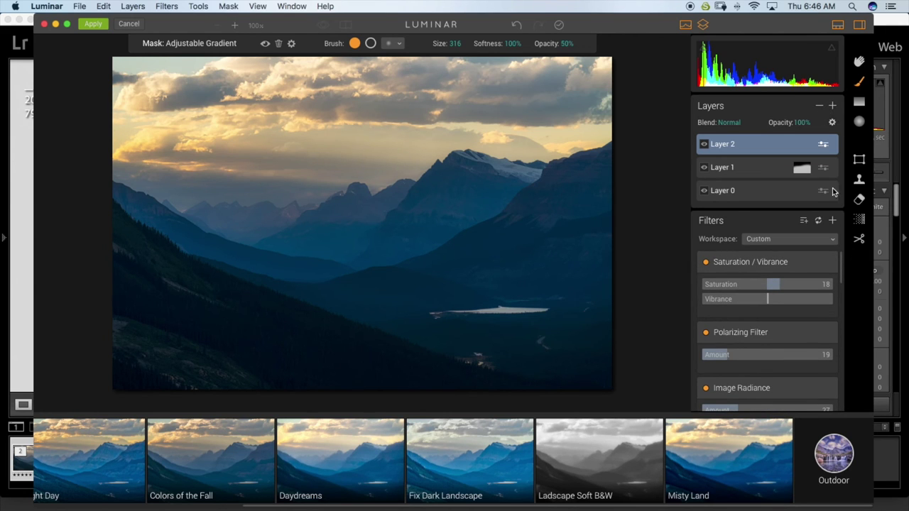
{"action": "left_click", "coordinate": [832, 221]}
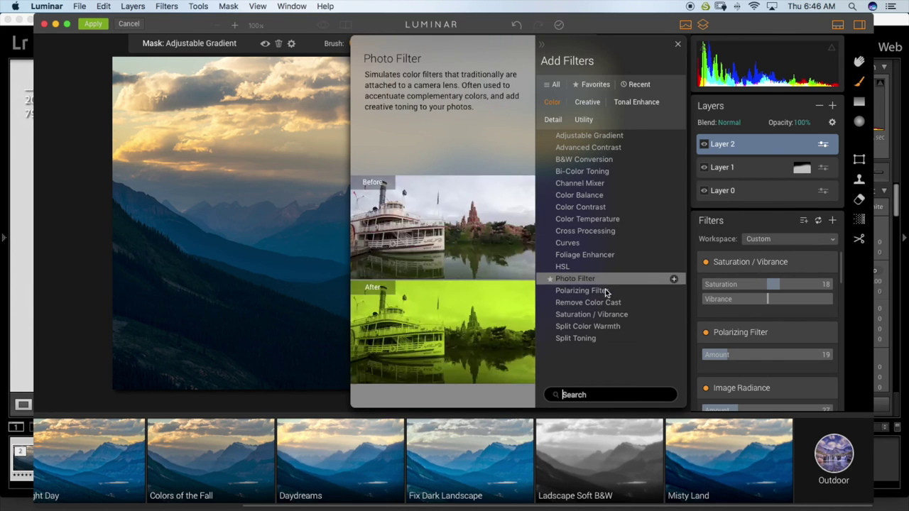
{"action": "left_click", "coordinate": [585, 102]}
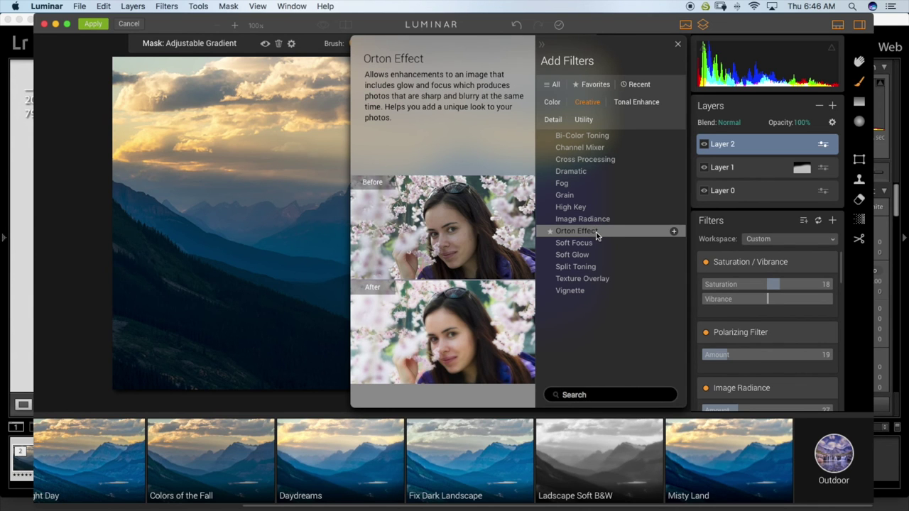
{"action": "left_click", "coordinate": [596, 233]}
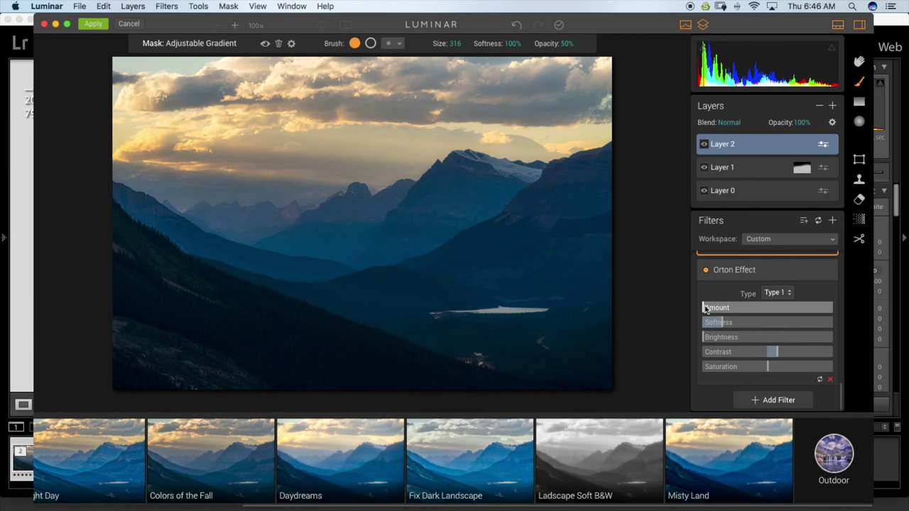
- Try the Orton Effect at an Amount of 19 and compare the photo with and without it
{"action": "left_click_drag", "start_coordinate": [704, 309], "coordinate": [719, 319]}
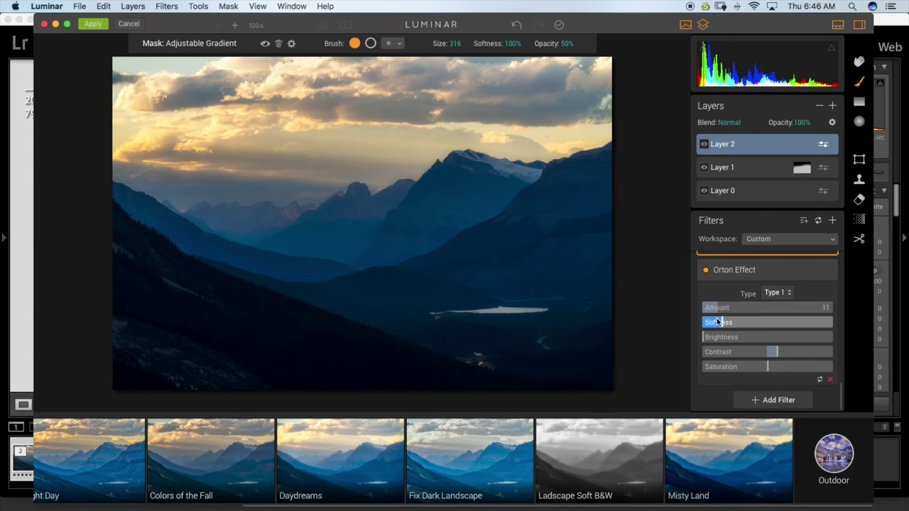
{"action": "left_click_drag", "start_coordinate": [718, 308], "coordinate": [722, 310]}
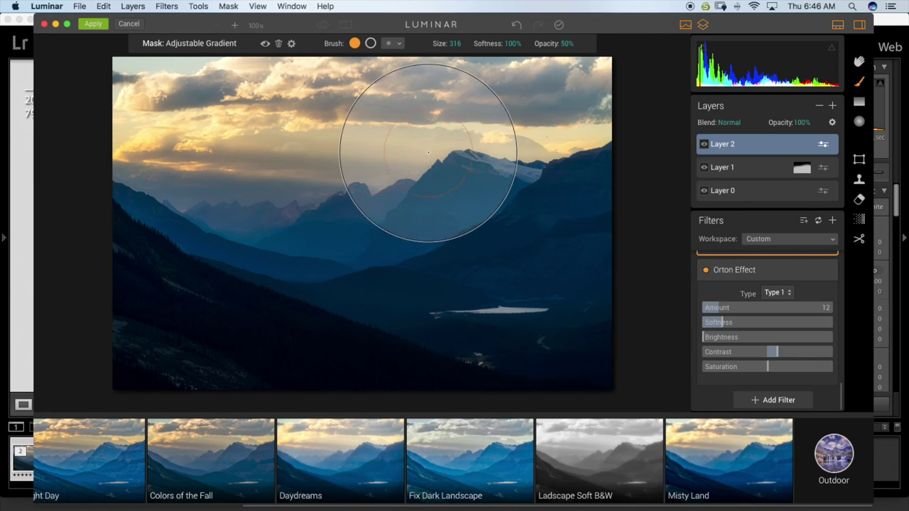
{"action": "left_click_drag", "start_coordinate": [719, 309], "coordinate": [725, 312]}
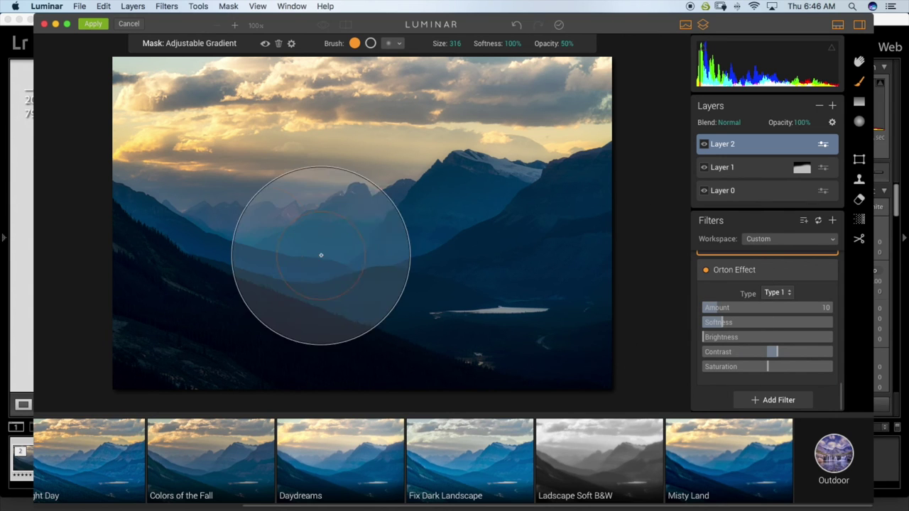
{"action": "left_click_drag", "start_coordinate": [718, 308], "coordinate": [735, 310]}
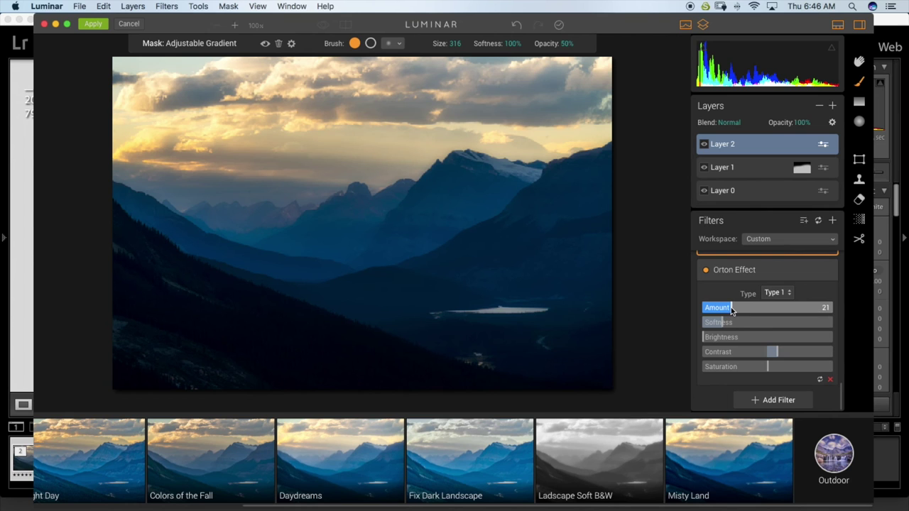
{"action": "left_click_drag", "start_coordinate": [730, 309], "coordinate": [727, 310]}
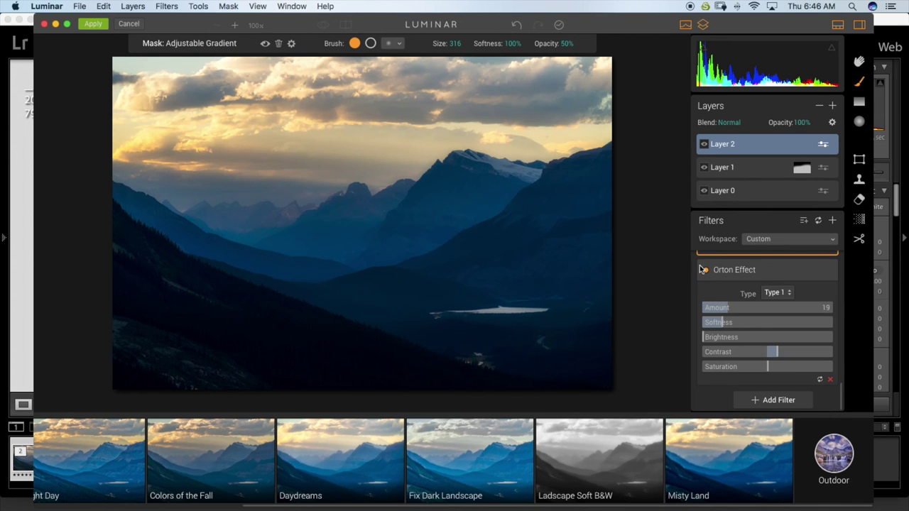
{"action": "left_click", "coordinate": [706, 271]}
{"action": "left_click", "coordinate": [705, 271]}
{"action": "left_click", "coordinate": [705, 271]}
{"action": "left_click", "coordinate": [706, 270]}
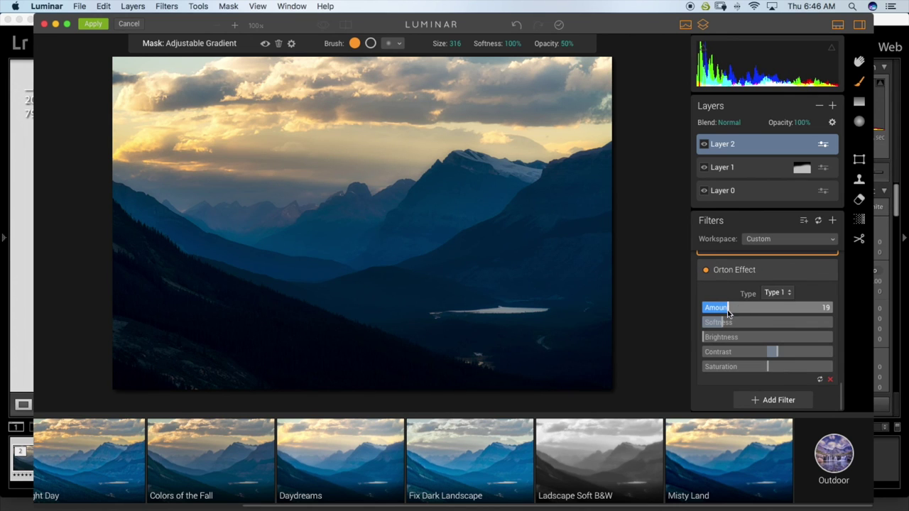
- Try the Orton Effect with Amount 11 and Brightness 21, and compare the photo with and without it
{"action": "left_click_drag", "start_coordinate": [724, 308], "coordinate": [732, 340]}
{"action": "left_click_drag", "start_coordinate": [719, 308], "coordinate": [717, 309]}
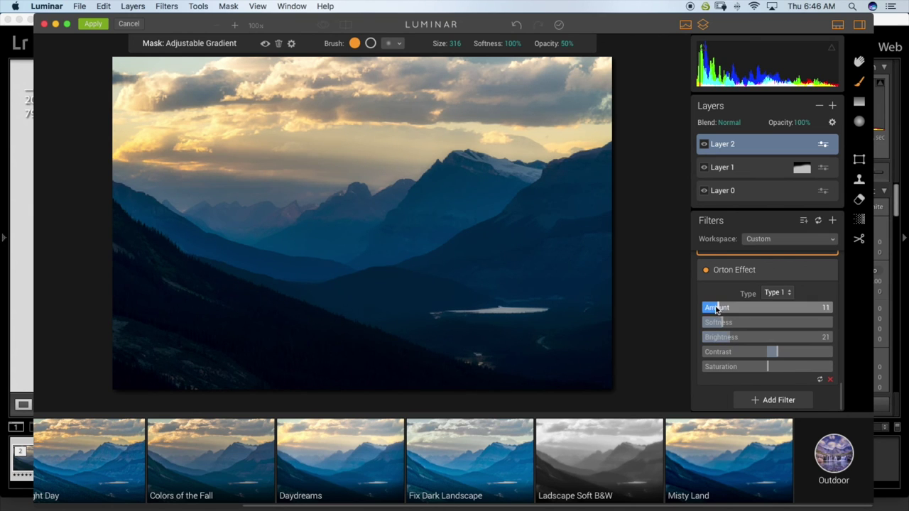
{"action": "left_click", "coordinate": [705, 270]}
{"action": "left_click", "coordinate": [705, 273]}
{"action": "left_click", "coordinate": [706, 274]}
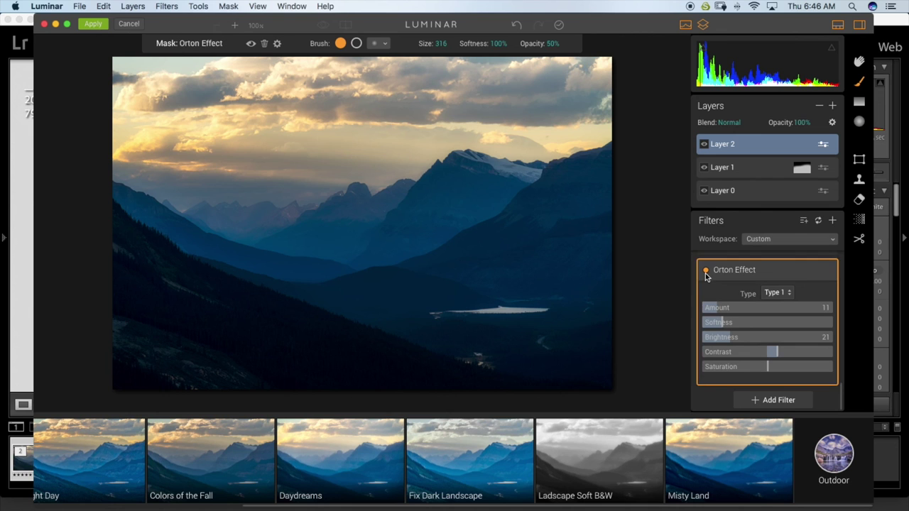
{"action": "left_click", "coordinate": [705, 271]}
{"action": "left_click", "coordinate": [706, 271]}
- Set the Orton Effect to Amount 10, Softness 20, Brightness 28 and Contrast 14, and apply the Luminar edits back to Lightroom
{"action": "left_click", "coordinate": [726, 337]}
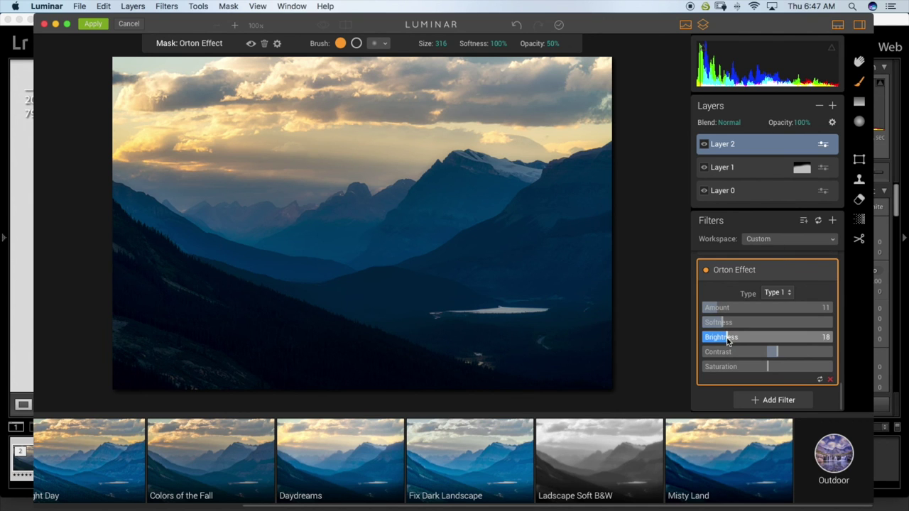
{"action": "mouse_move", "coordinate": [721, 323]}
{"action": "left_mouse_down"}
{"action": "mouse_move", "coordinate": [778, 356]}
{"action": "mouse_move", "coordinate": [720, 309]}
{"action": "left_mouse_up"}
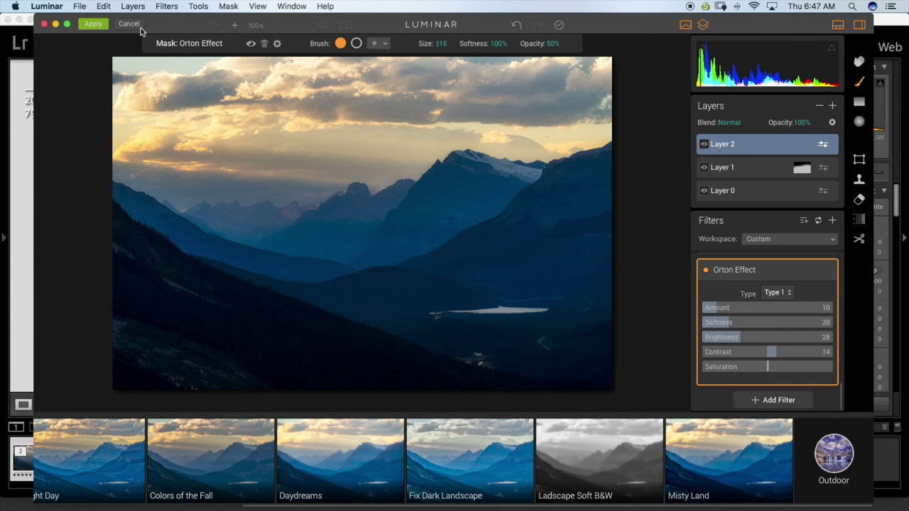
{"action": "left_click", "coordinate": [93, 24]}
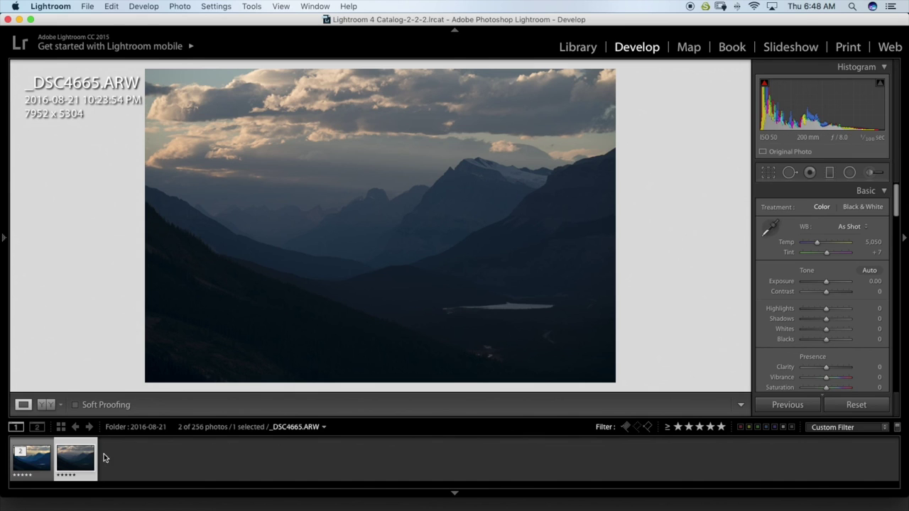
- Compare the edited TIFF with the original raw photo in Lightroom
{"action": "left_click", "coordinate": [40, 463]}
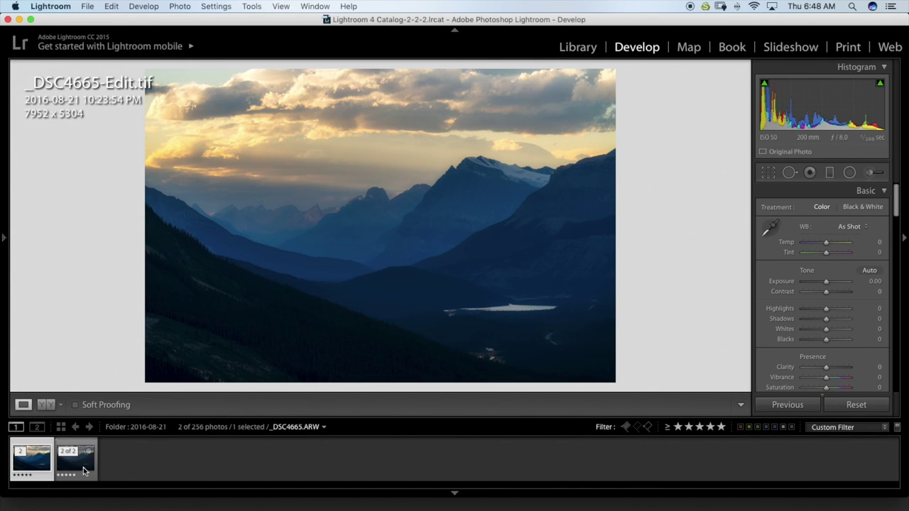
{"action": "left_click", "coordinate": [76, 460]}
{"action": "left_click", "coordinate": [24, 463]}
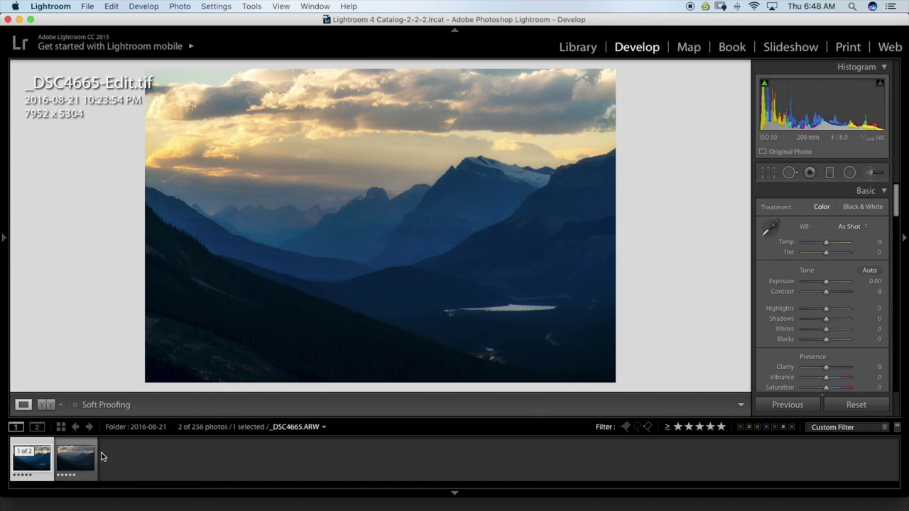
{"action": "key", "text": "super+d"}
{"action": "left_click", "coordinate": [84, 461]}
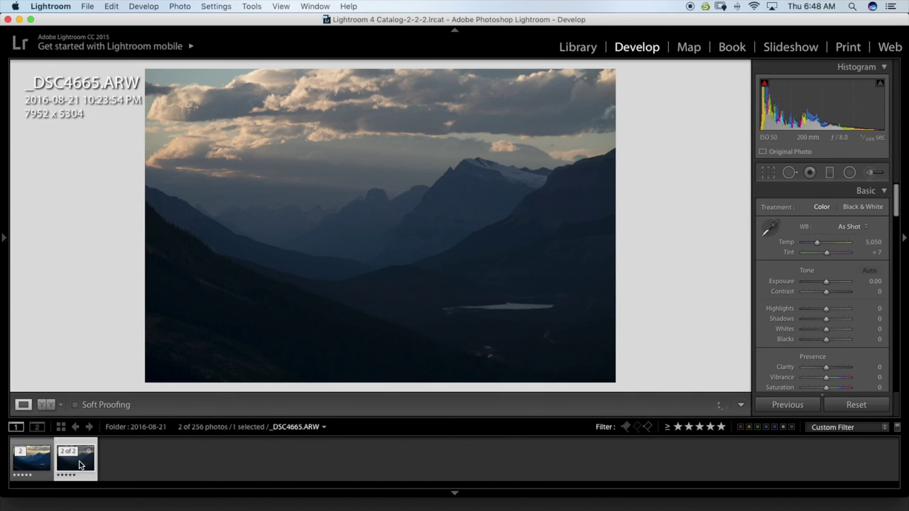
{"action": "left_click", "coordinate": [31, 465]}
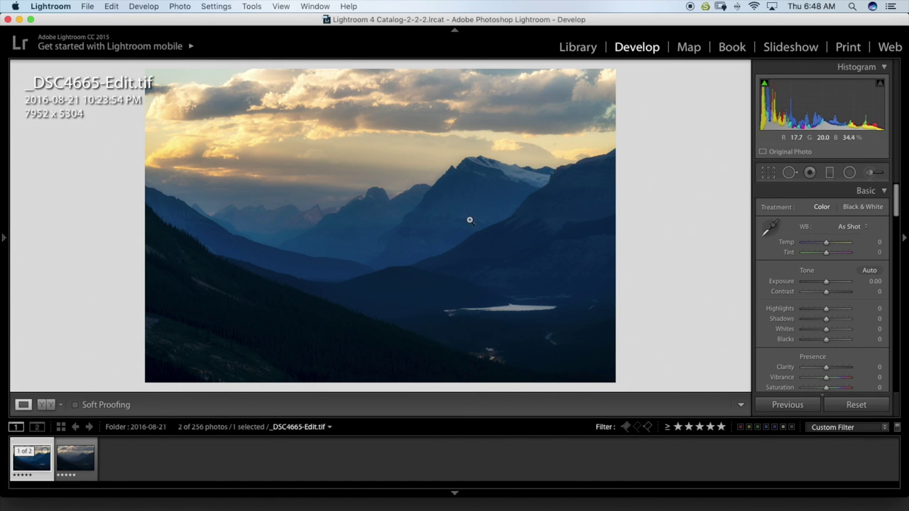
- Open _DSC4665-Edit.tif from Lightroom in Adobe Photoshop CC 2015.5
{"action": "right_click", "coordinate": [444, 249]}
{"action": "mouse_move", "coordinate": [477, 276]}
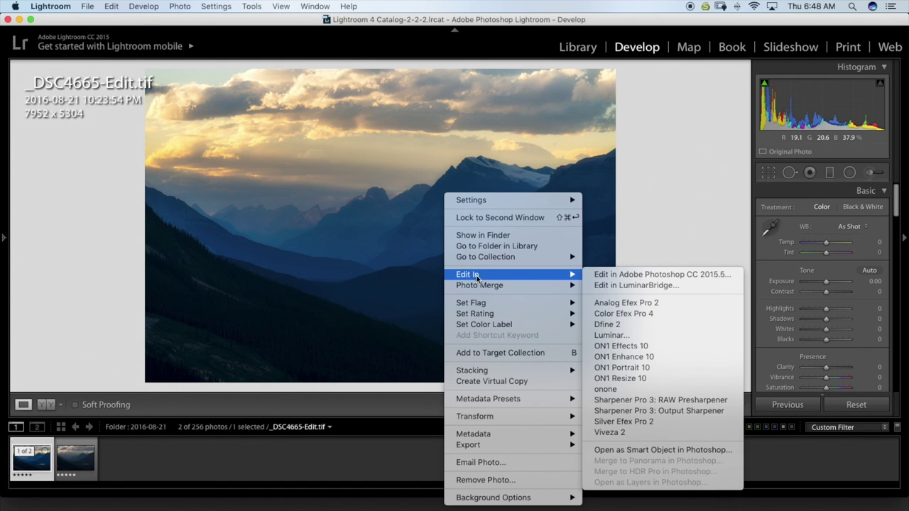
{"action": "left_click", "coordinate": [602, 274]}
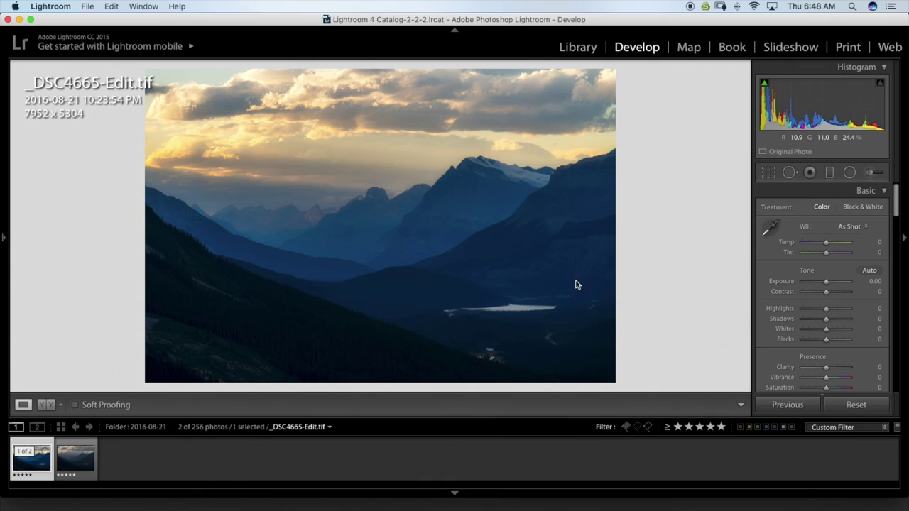
{"action": "left_click", "coordinate": [537, 293]}
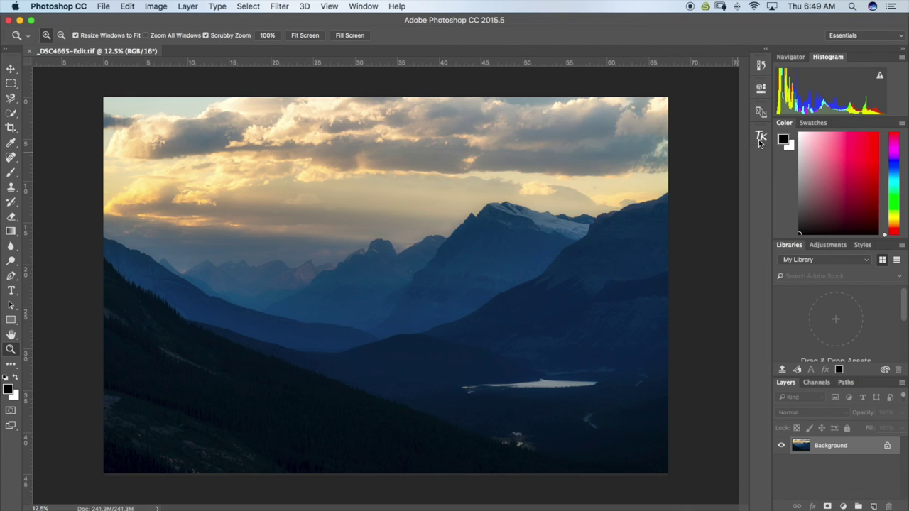
- Run the TKActions web-sharpening on the photo with a 960-pixel horizontal dimension and 50% layer opacity
{"action": "left_click", "coordinate": [761, 137]}
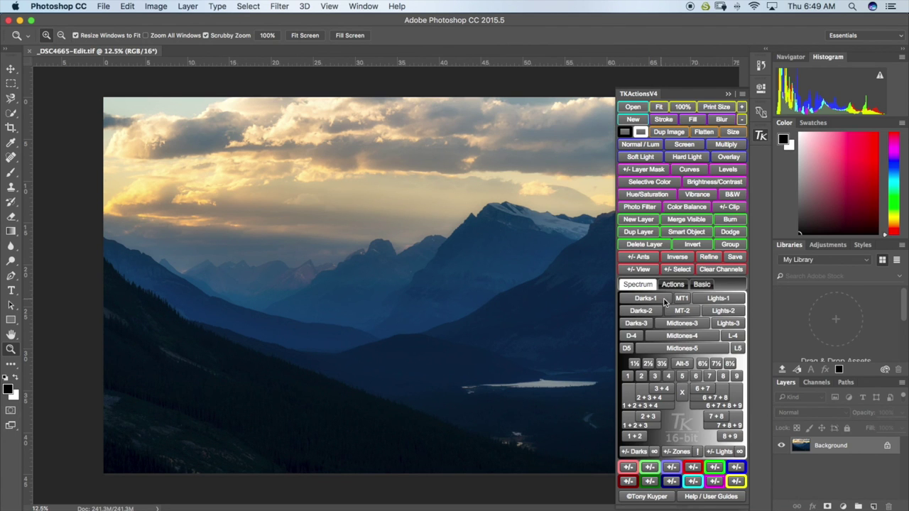
{"action": "left_click", "coordinate": [674, 285]}
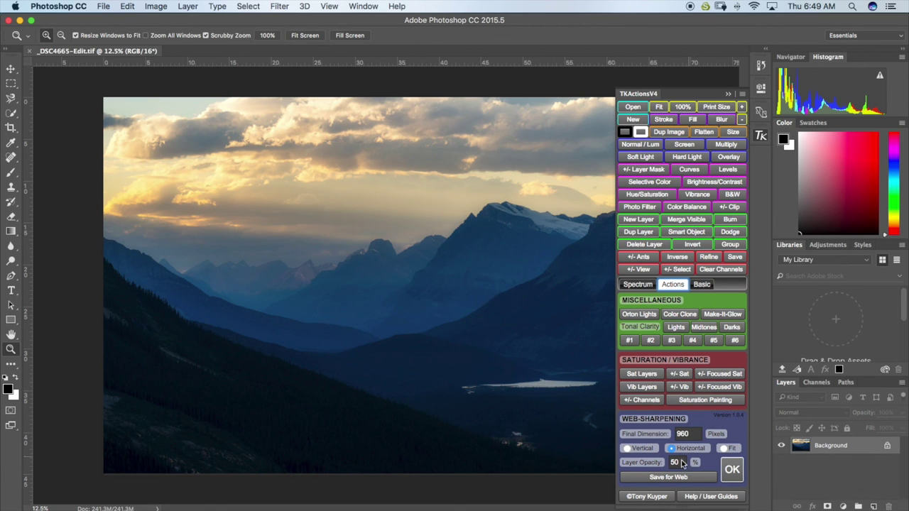
{"action": "left_click", "coordinate": [726, 472]}
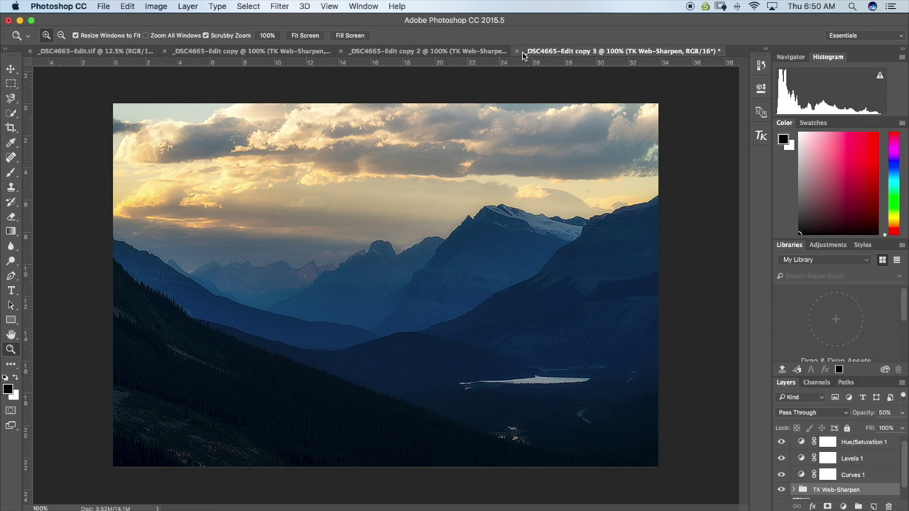
- Convert the web-sharpened copy to the sRGB IEC61966-2.1 color profile, flattening its layers
{"action": "left_click", "coordinate": [127, 7]}
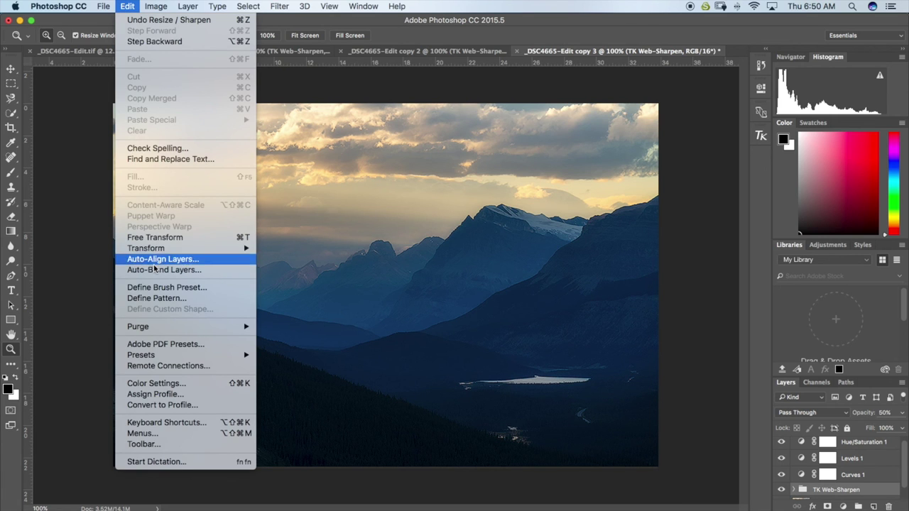
{"action": "left_click", "coordinate": [171, 406]}
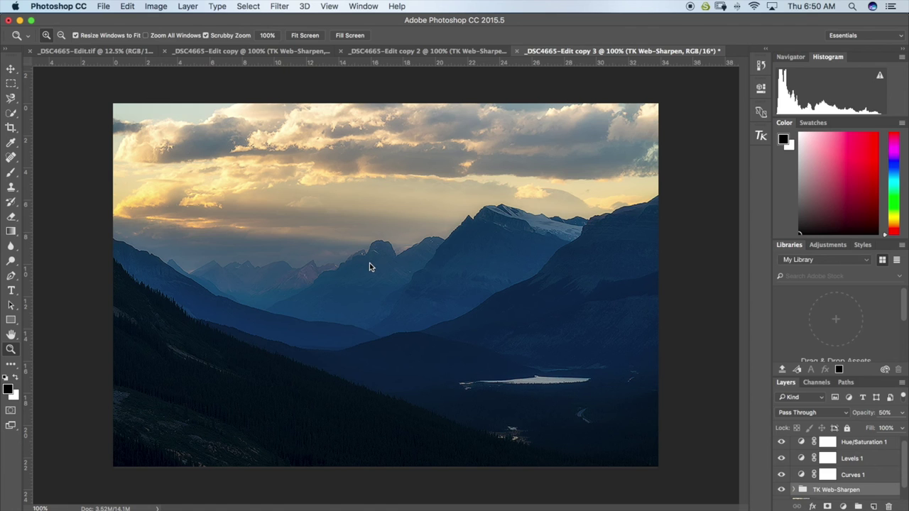
{"action": "left_click", "coordinate": [643, 369]}
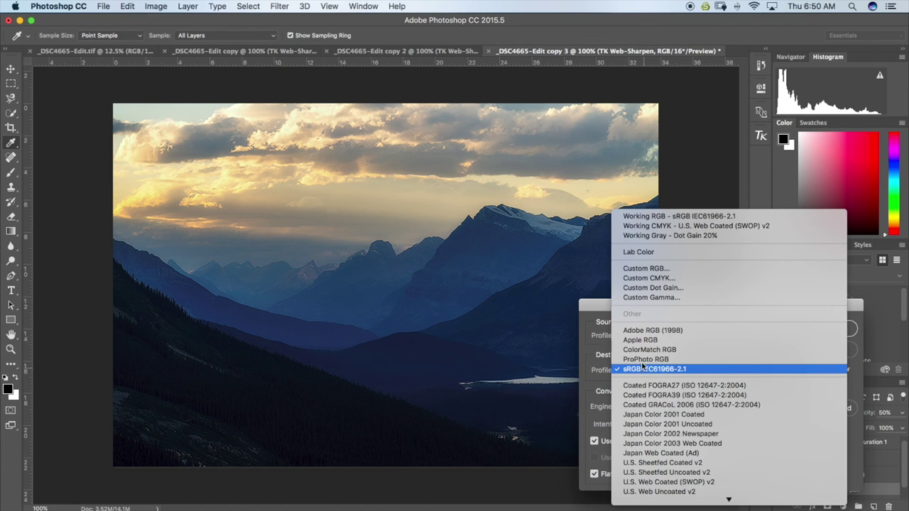
{"action": "left_click", "coordinate": [643, 368]}
{"action": "left_click", "coordinate": [834, 327]}
{"action": "key", "text": "z"}
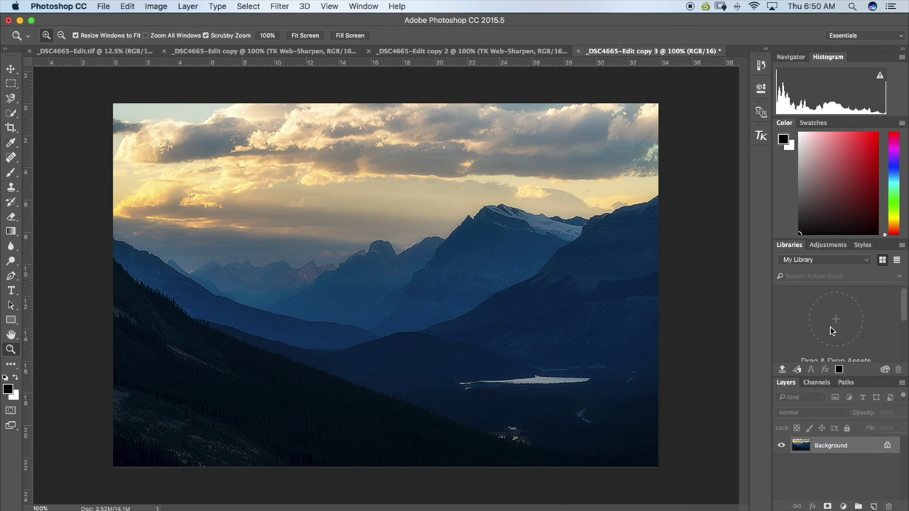
- Open the Save As dialog for the web-sharpened copy
{"action": "left_click", "coordinate": [103, 6]}
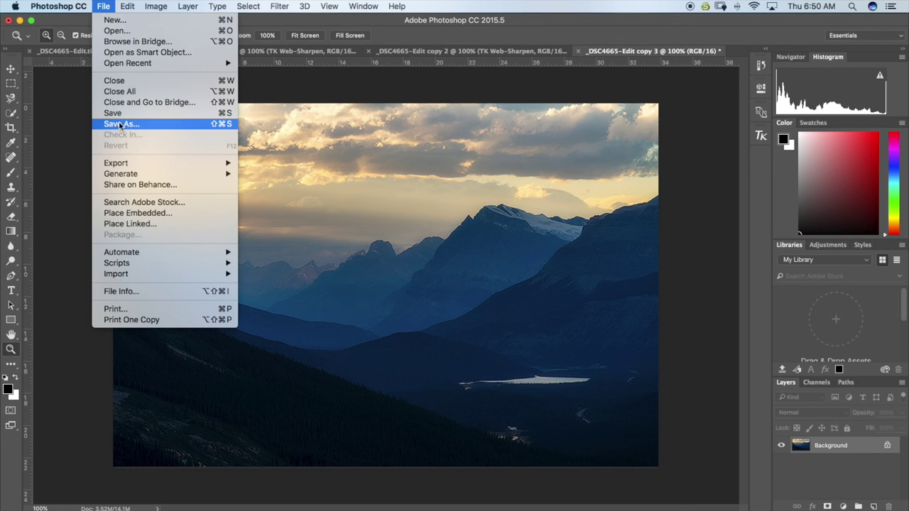
{"action": "left_click", "coordinate": [163, 119]}
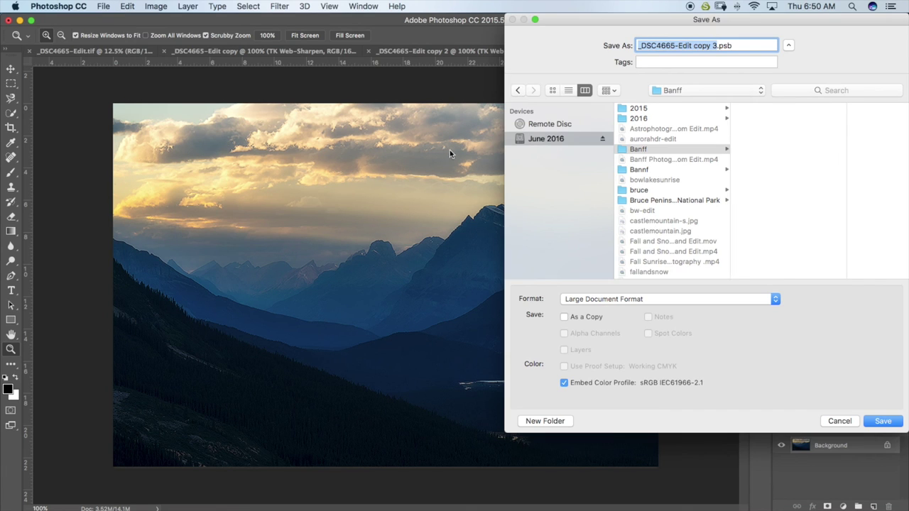